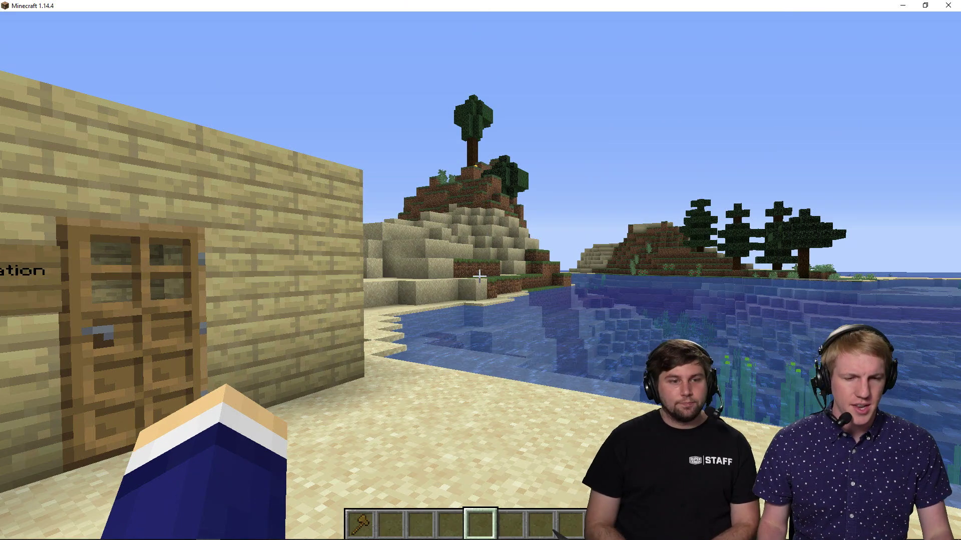
# Walk up to the wooden beach house, face its name sign, and open chat.
pyautogui.press('s')
pyautogui.press('w')
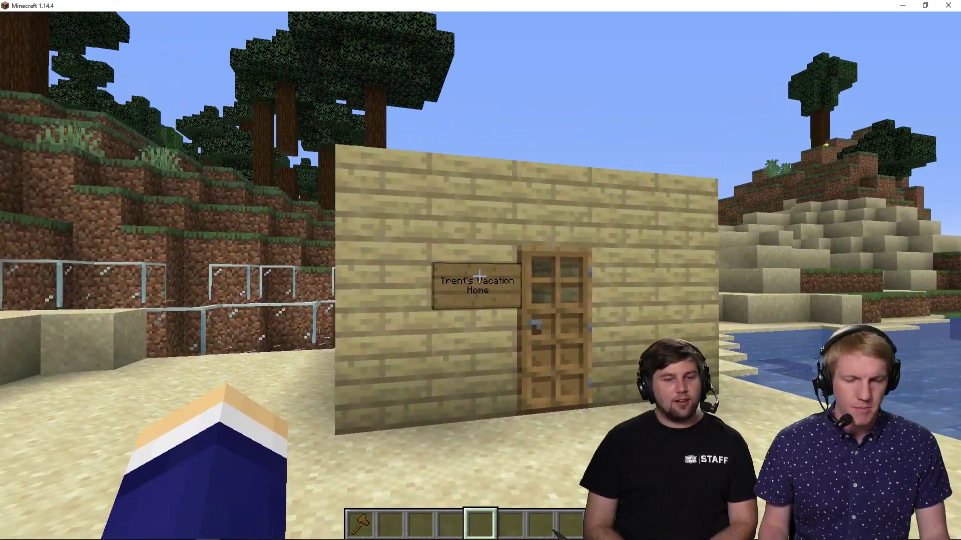
pyautogui.press('a')
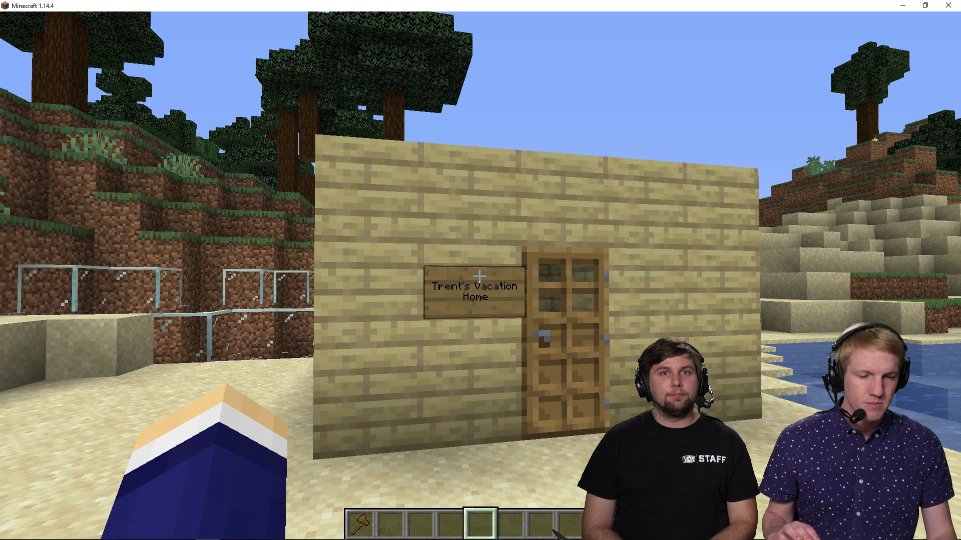
pyautogui.press('a')
pyautogui.press('t')
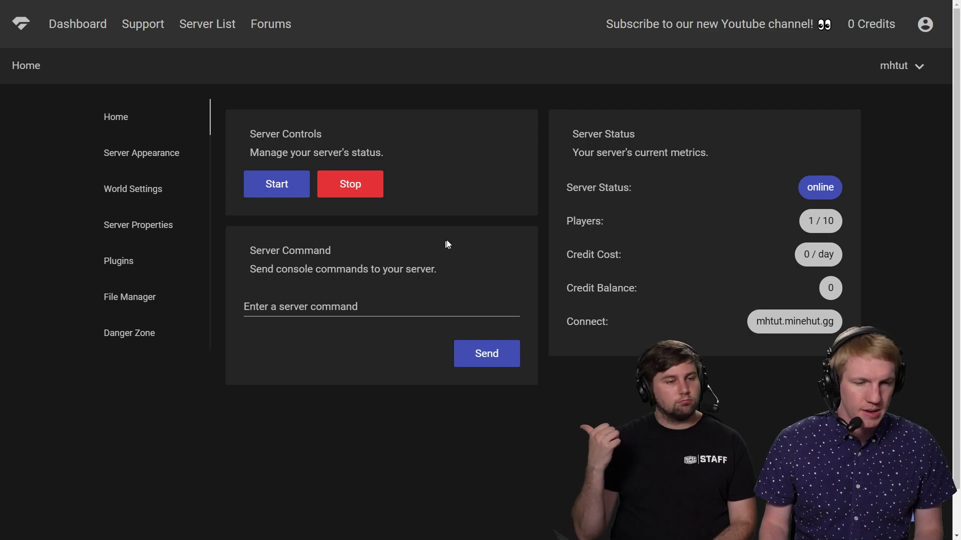
# Search the server's plugins for 'plots' and add PlotSquared.
pyautogui.click(124, 268)
pyautogui.click(393, 144)
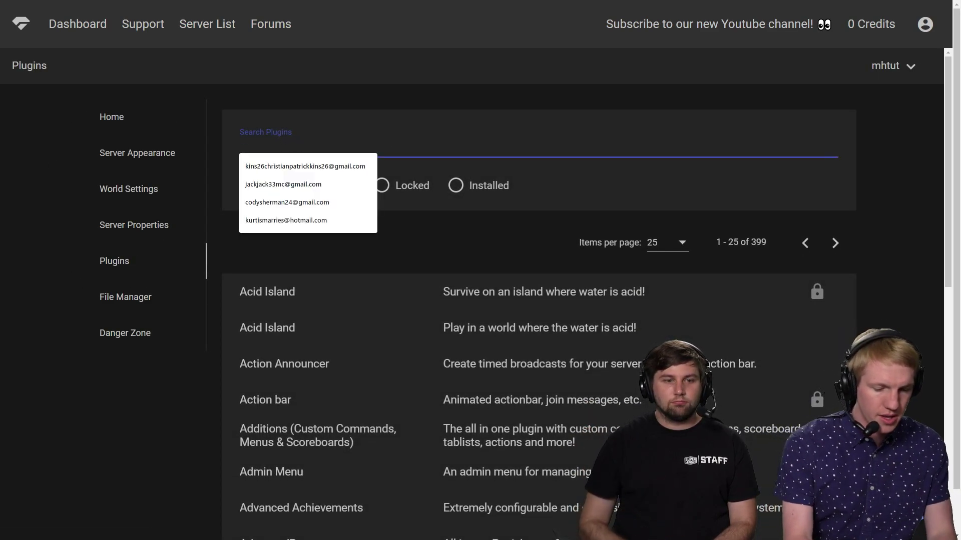
pyautogui.write('plots')
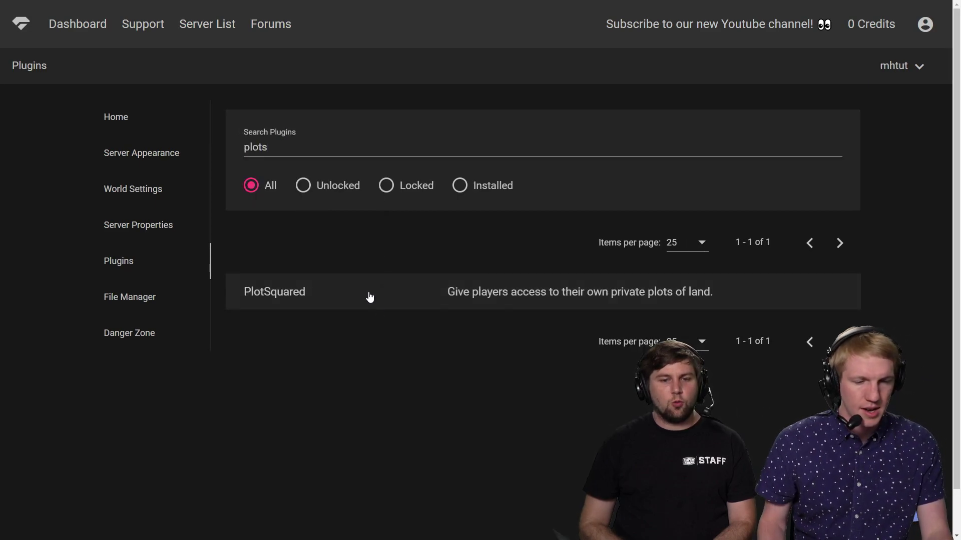
pyautogui.click(369, 297)
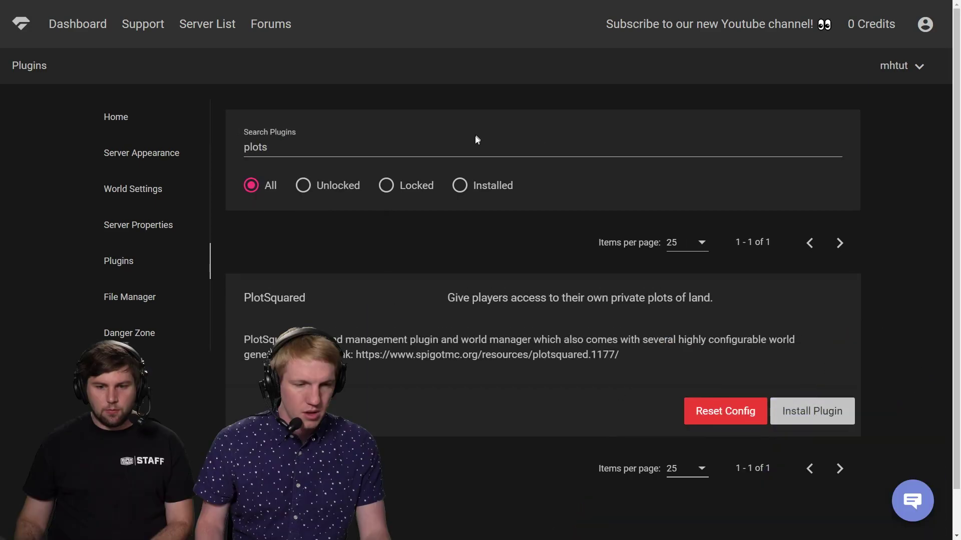
# Search for 'worldedit' and install the WorldEdit plugin.
pyautogui.doubleClick(476, 145)
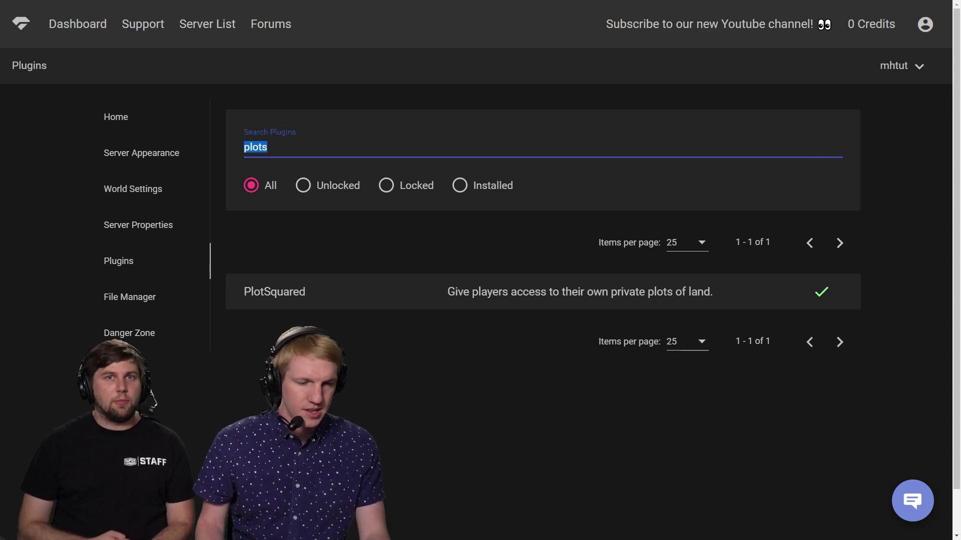
pyautogui.write('worldedit')
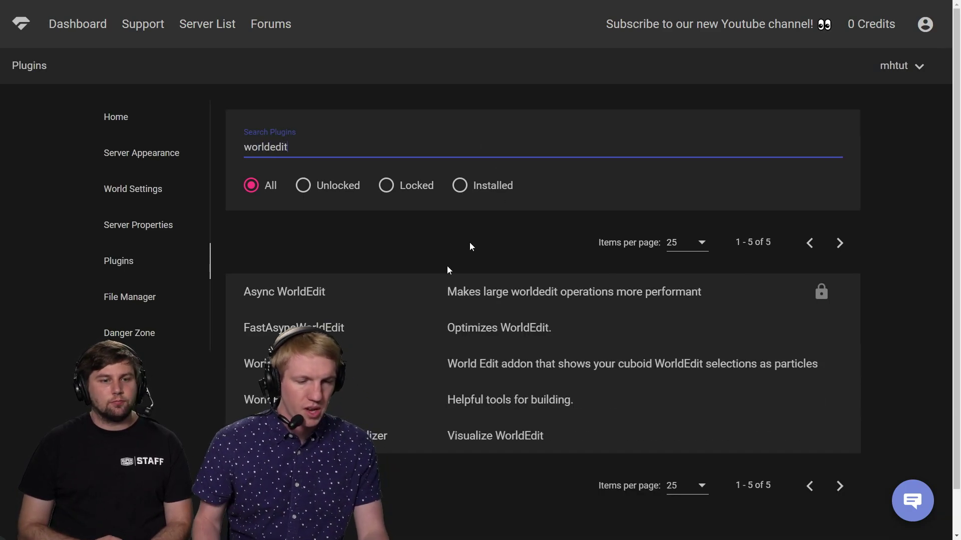
pyautogui.click(377, 411)
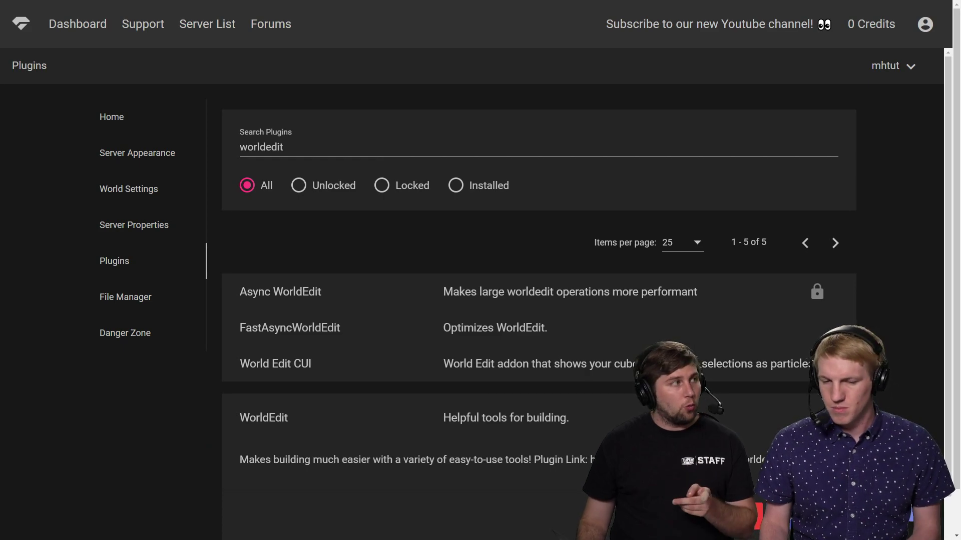
pyautogui.click(808, 516)
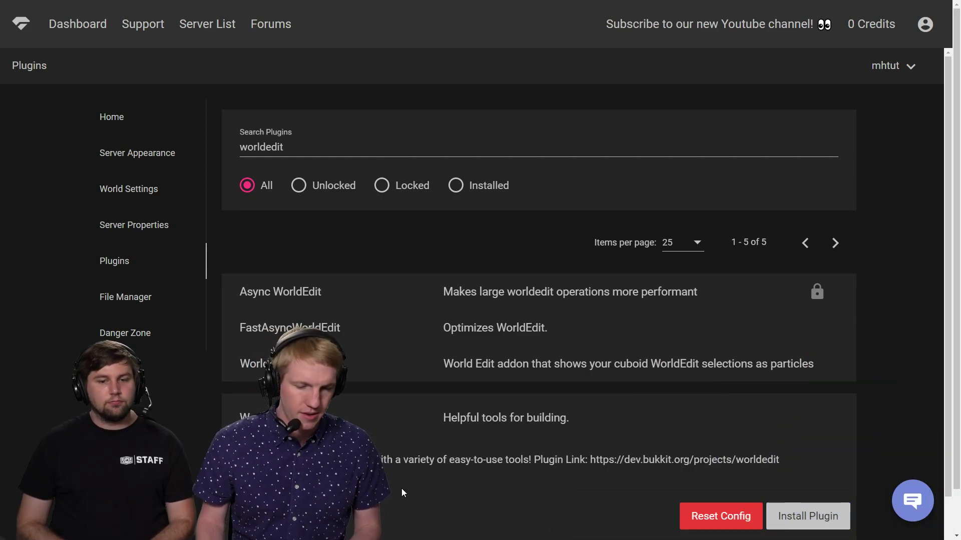
# Stop the server from the Home dashboard and confirm.
pyautogui.click(115, 115)
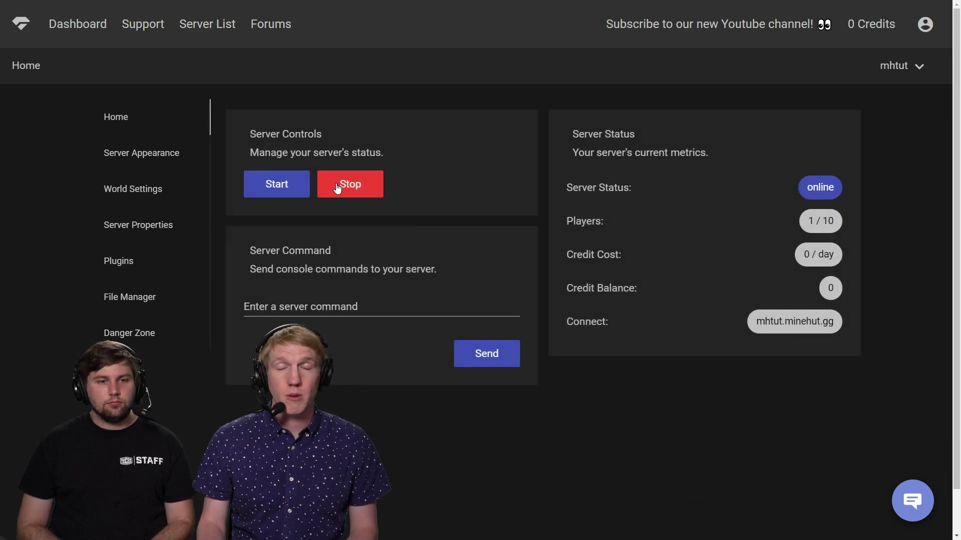
pyautogui.click(337, 187)
pyautogui.click(593, 319)
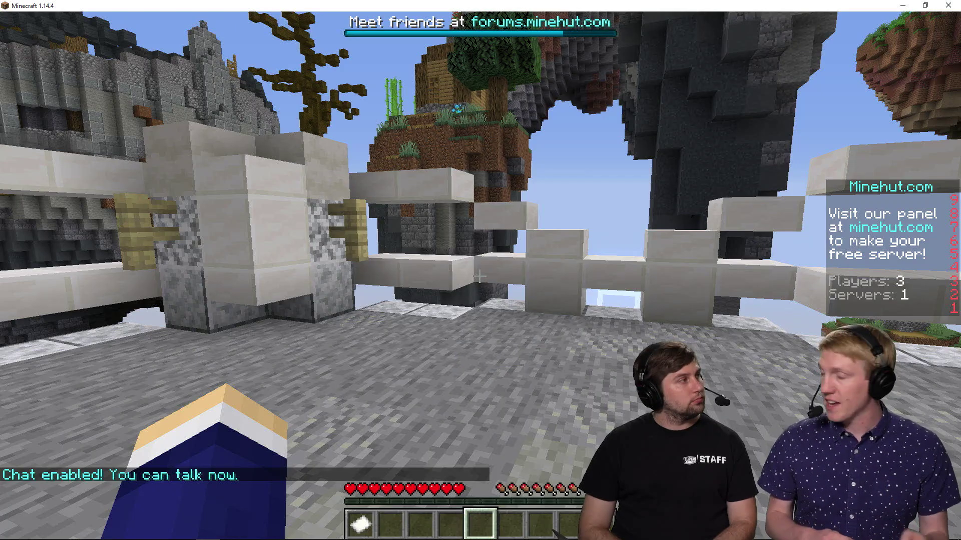
# Leave the hub and join the mhtut server with /join mhtut.
pyautogui.press('/')
pyautogui.write('join mhtut')
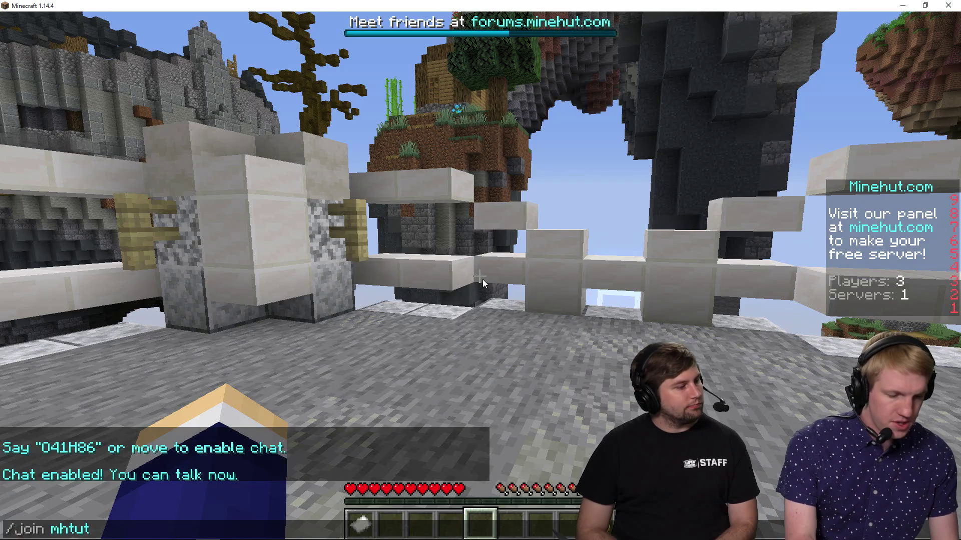
pyautogui.press('Return')
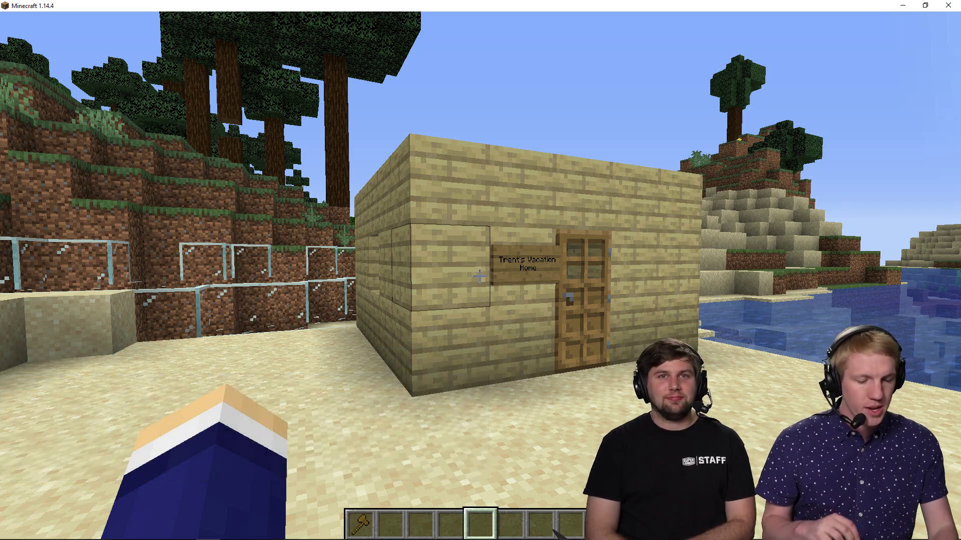
# Review PlotSquared's startup and update messages in chat, then type /plot setup create.
pyautogui.press('t')
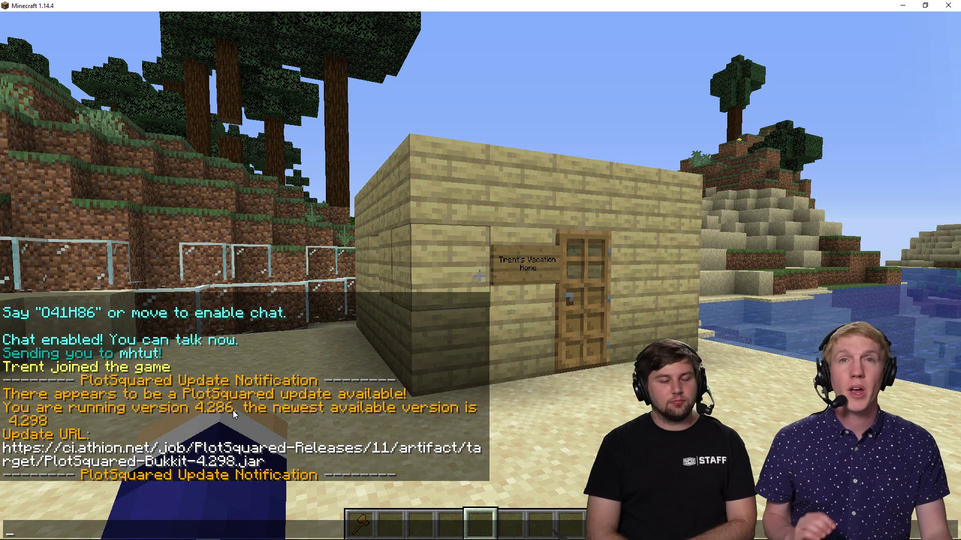
pyautogui.press('Escape')
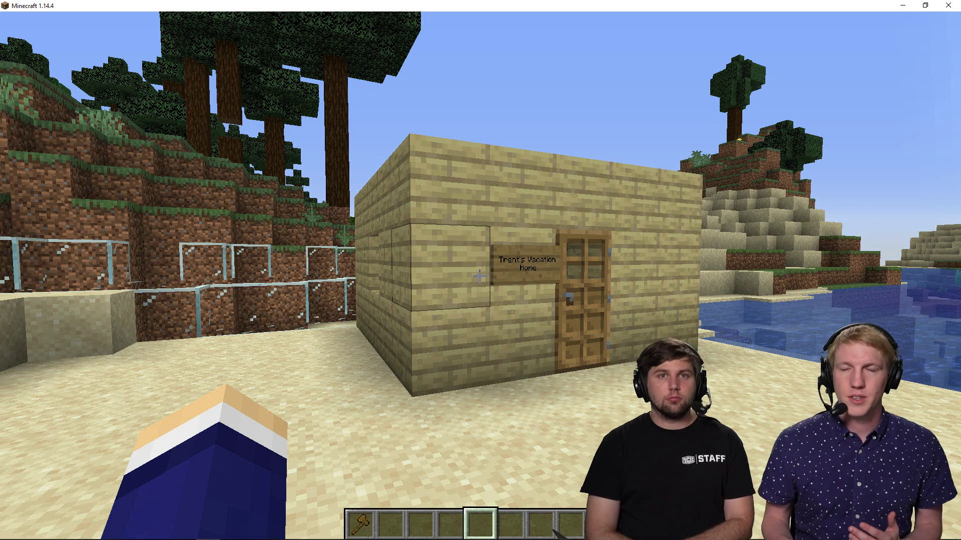
pyautogui.press('/')
pyautogui.write('plot setup ')
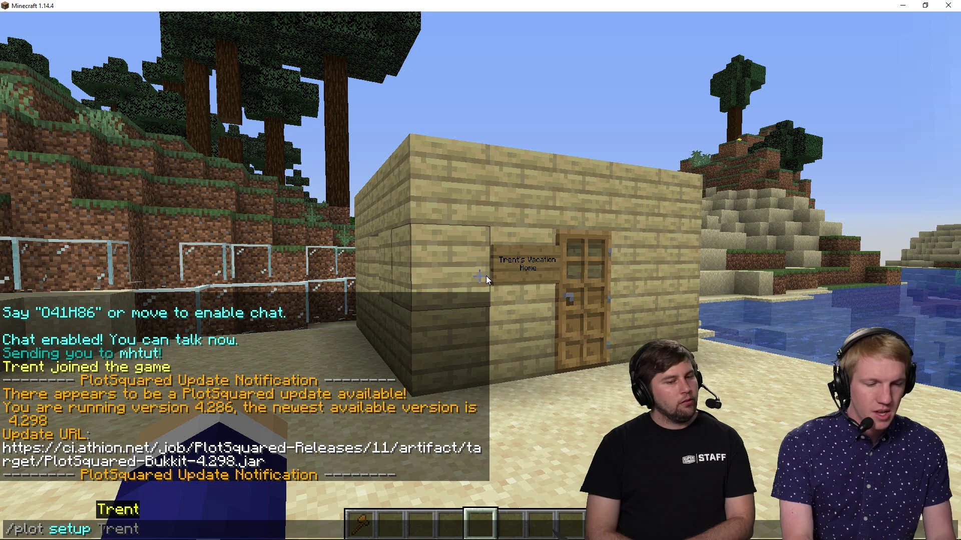
pyautogui.write('create')
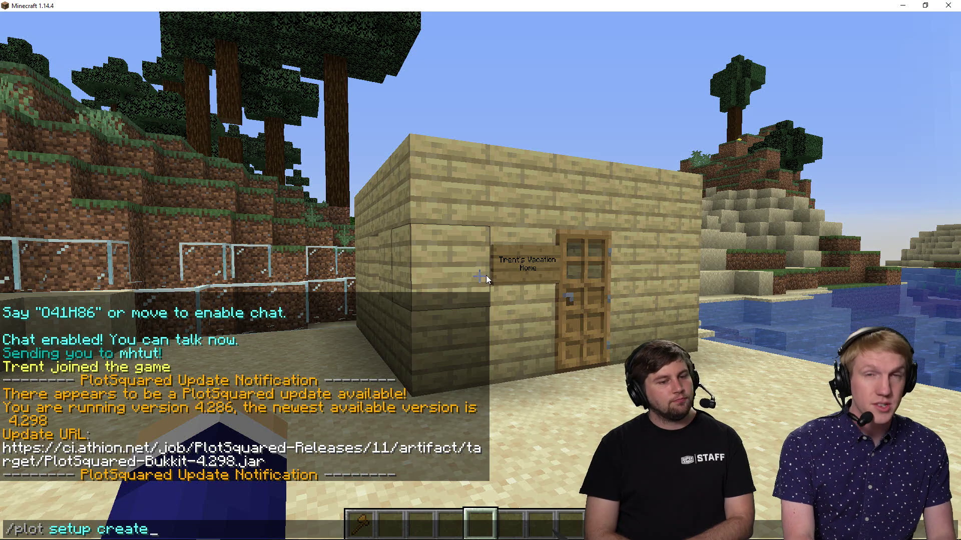
# Start plot world setup, choosing the PlotSquared generator and DEFAULT world type.
pyautogui.press('Return')
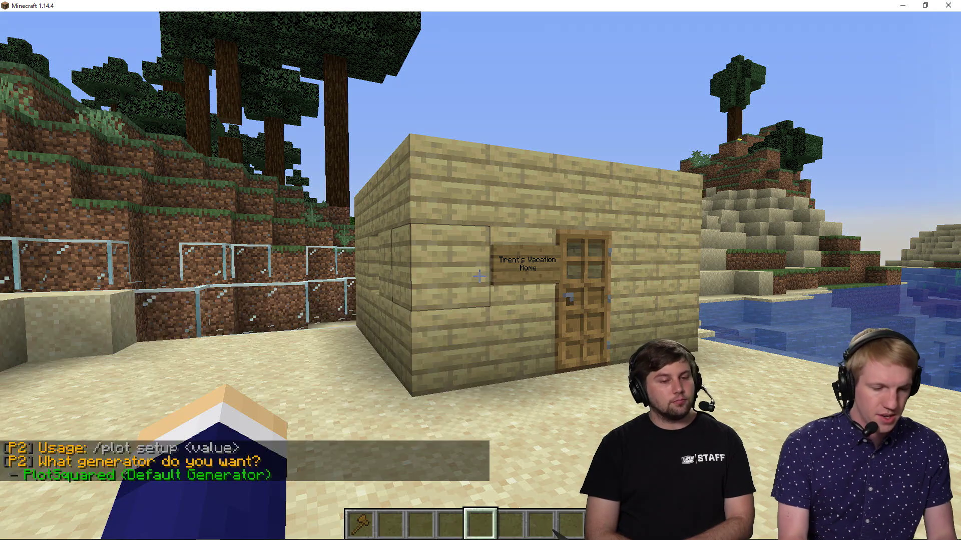
pyautogui.write('t')
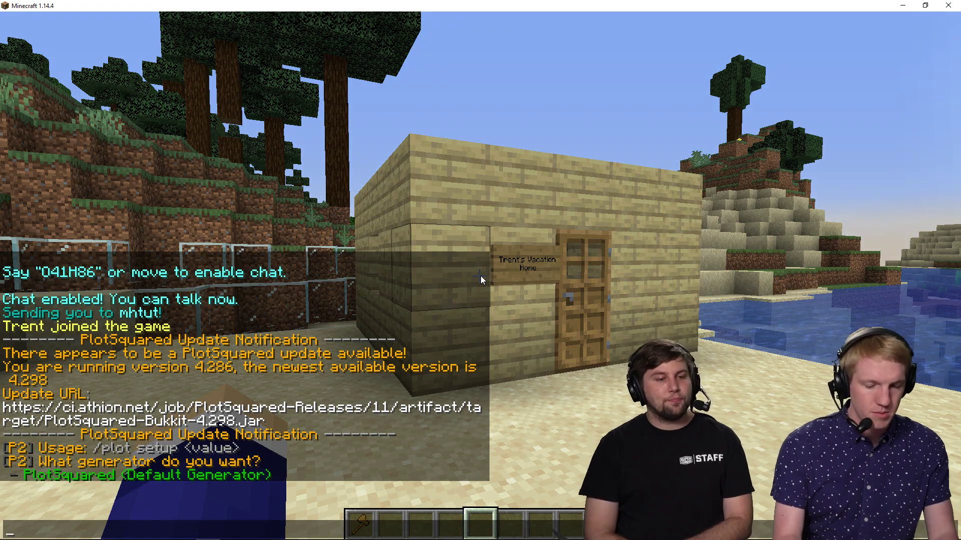
pyautogui.write('/plot setup ')
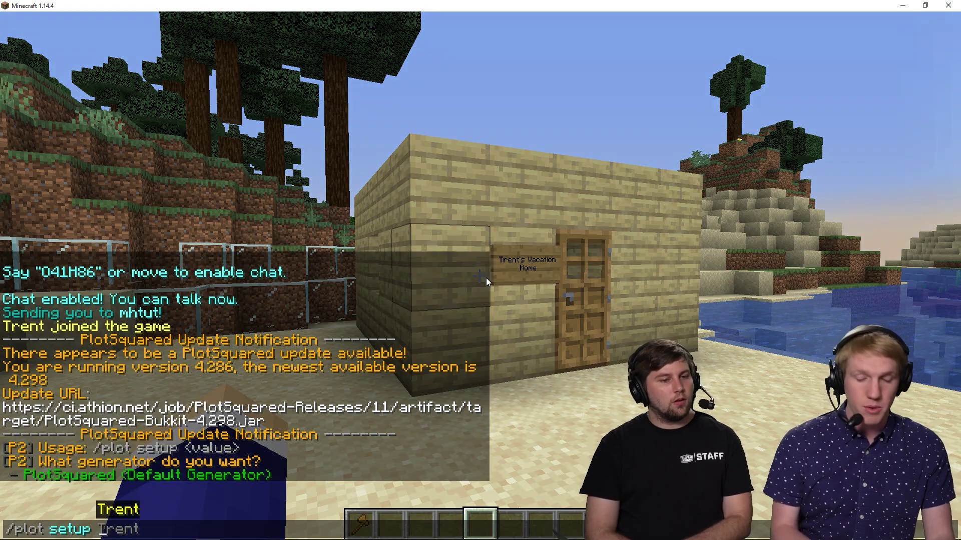
pyautogui.write('Plot')
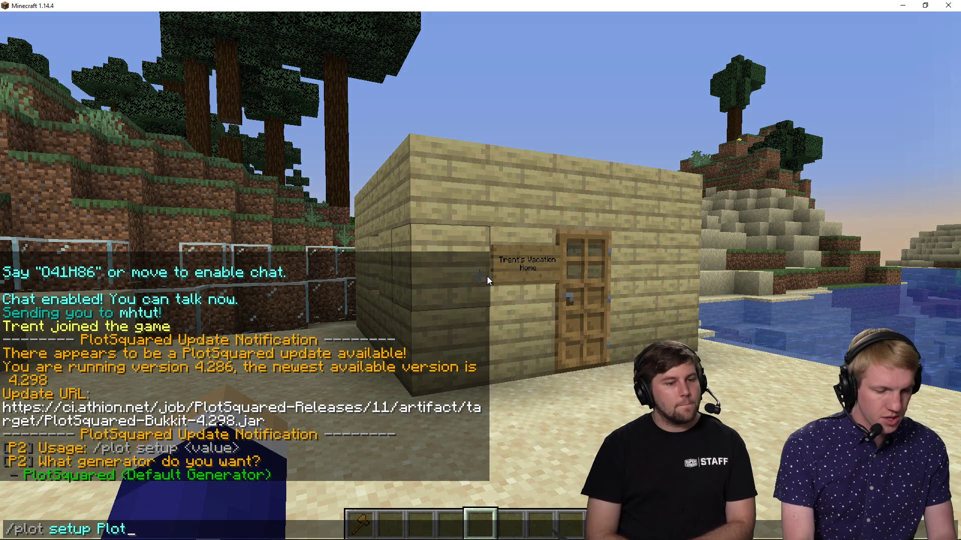
pyautogui.write('Squared')
pyautogui.press('Return')
pyautogui.press('t')
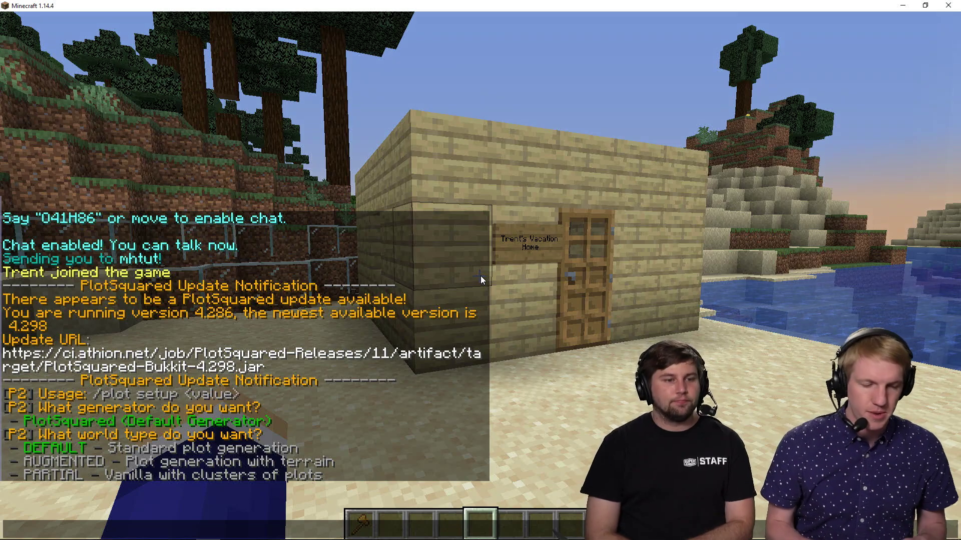
pyautogui.write('/plot setup DEFA')
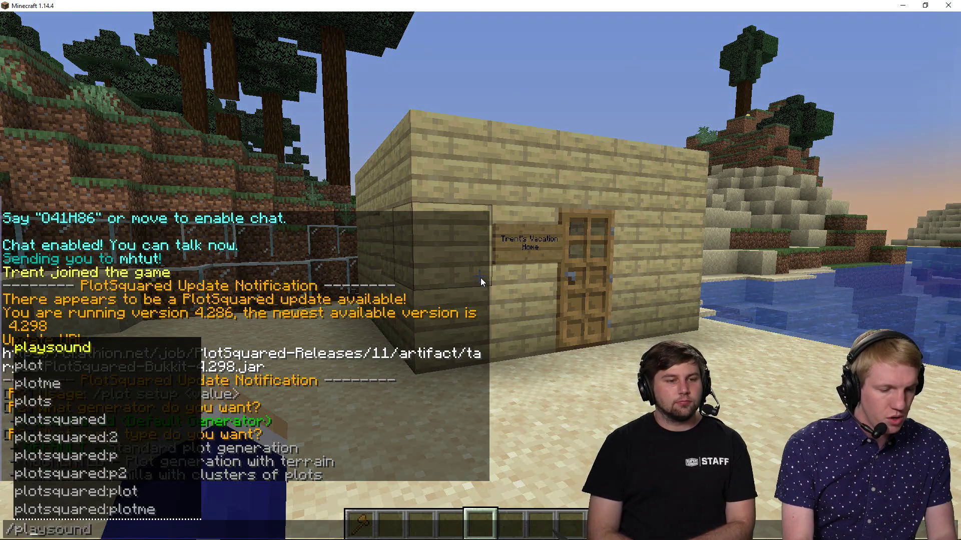
pyautogui.write('ULT')
pyautogui.press('Return')
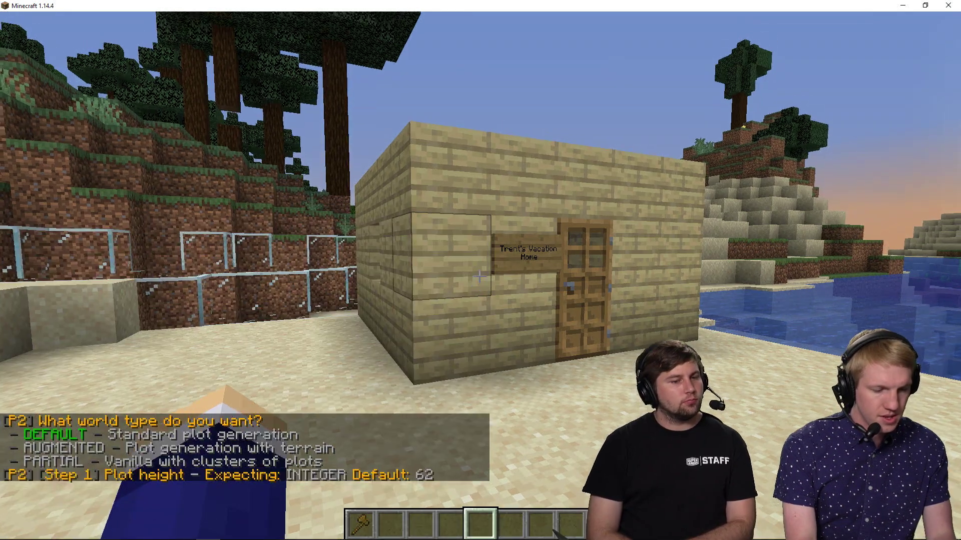
# Enter plot height 62 and plot width 42, then type stone:100 for the plot block.
pyautogui.press('/')
pyautogui.write('plot setup 62')
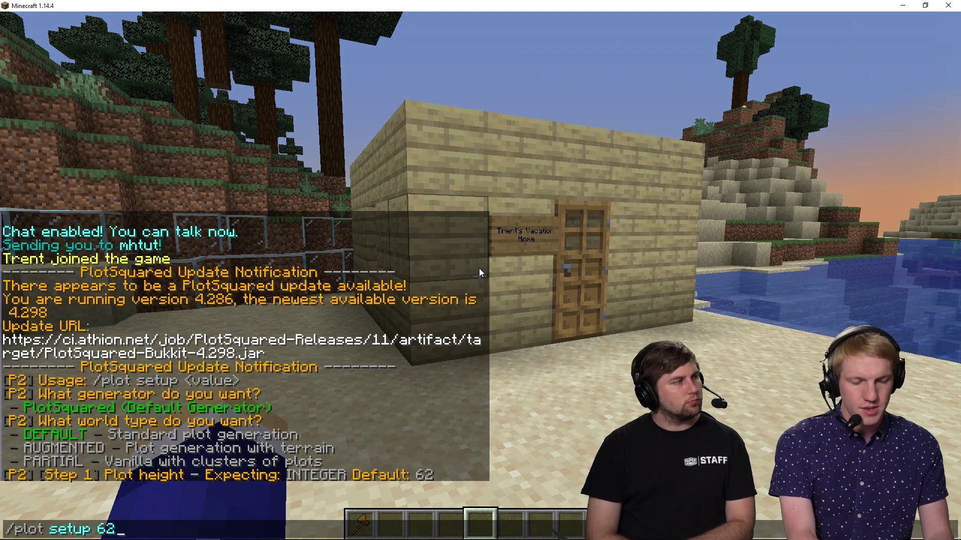
pyautogui.press('Return')
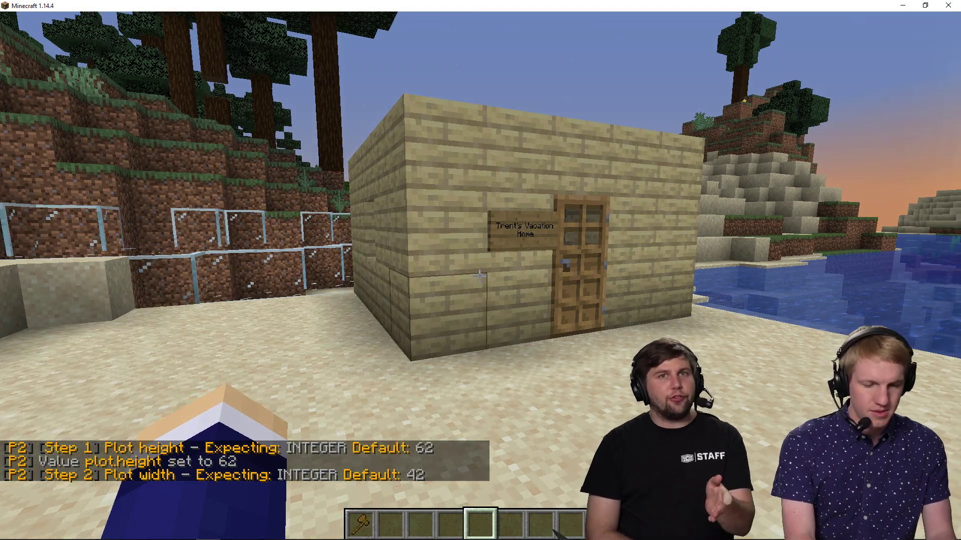
pyautogui.write('t/plot setup 42')
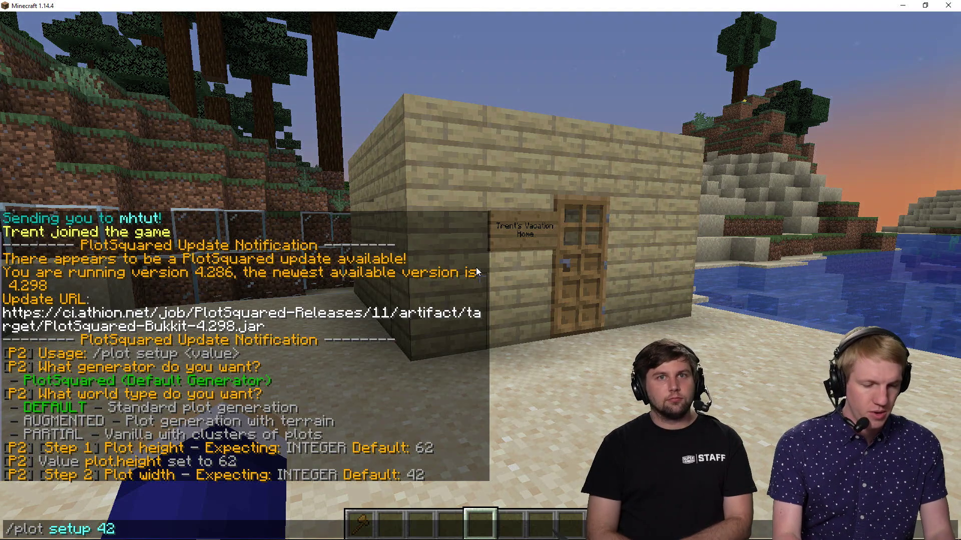
pyautogui.press('Return')
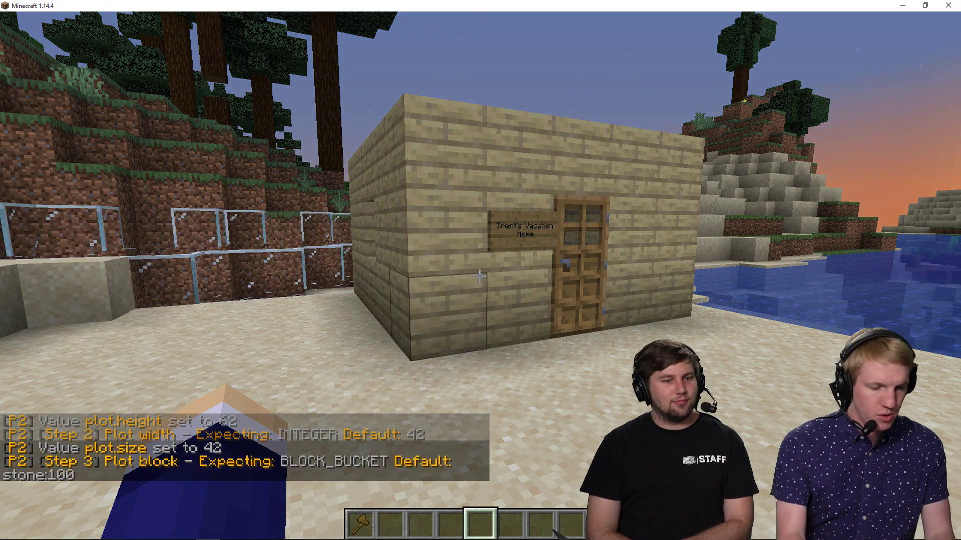
pyautogui.press('/')
pyautogui.write('plot ')
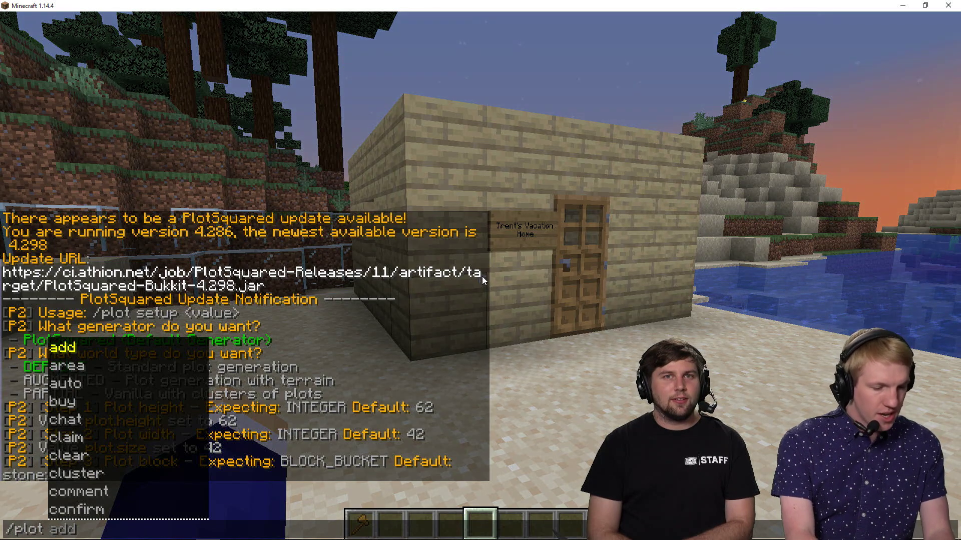
pyautogui.write('setup ')
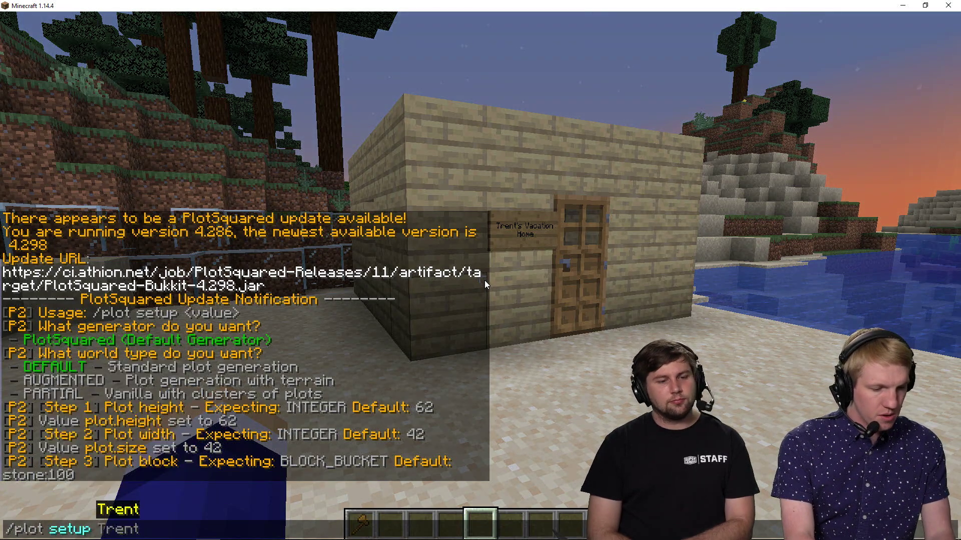
pyautogui.write('stone:100')
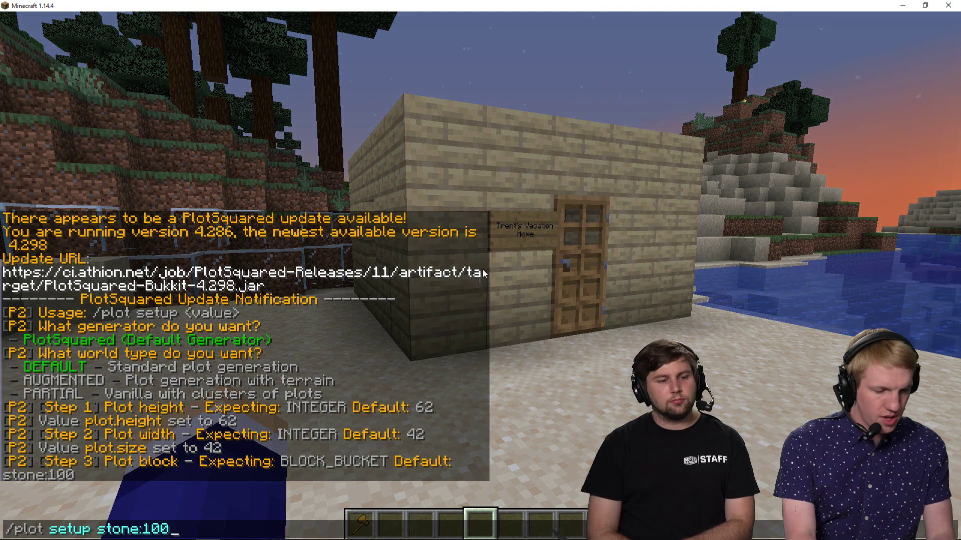
# Set stone:100 as the plot filling and grass_block:100 as the plot floor.
pyautogui.press('Return')
pyautogui.press('t')
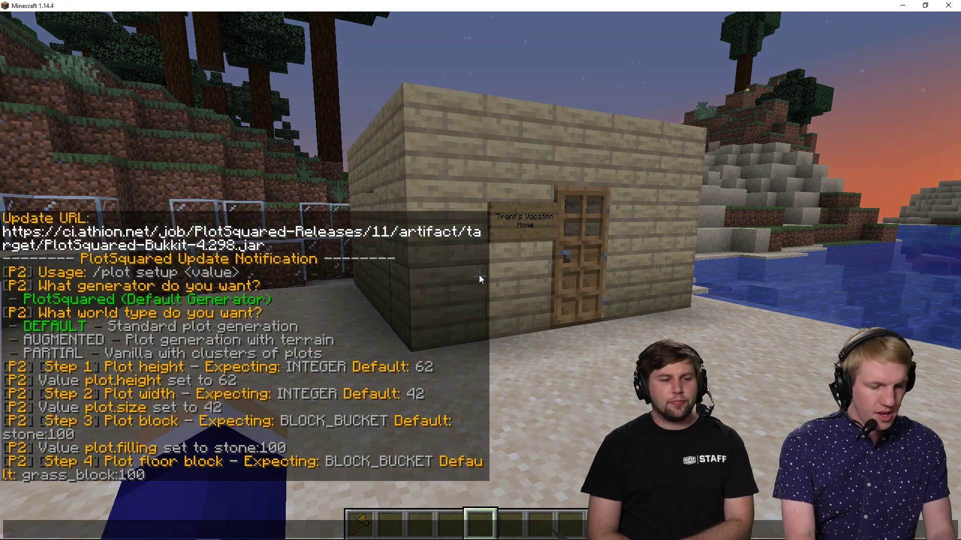
pyautogui.press('Up')
pyautogui.press('BackSpace')
pyautogui.press('BackSpace')
pyautogui.press('BackSpace')
pyautogui.press('BackSpace')
pyautogui.press('BackSpace')
pyautogui.press('BackSpace')
pyautogui.press('BackSpace')
pyautogui.press('BackSpace')
pyautogui.press('BackSpace')
pyautogui.write('grass:_block:100')
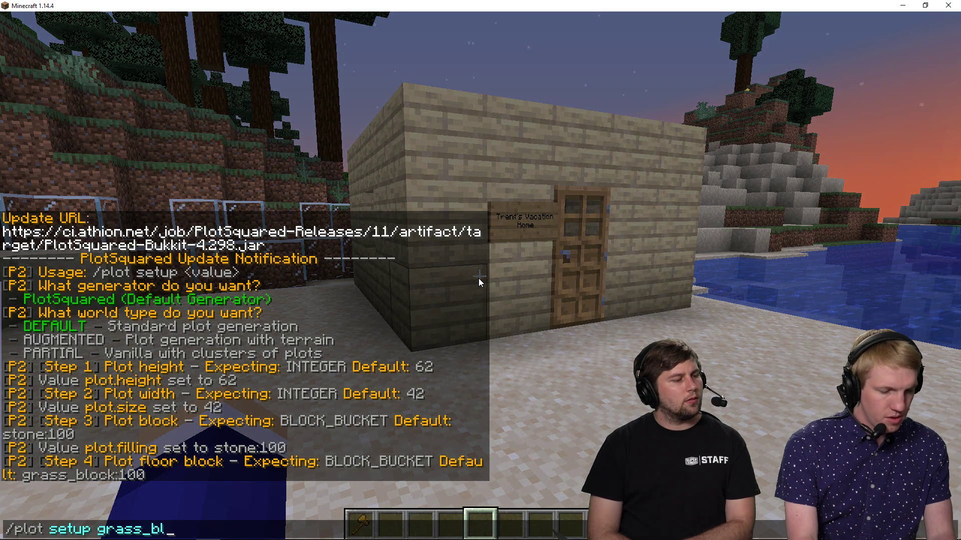
pyautogui.press('Return')
# Set stone_slab:100 as the top wall block and sandstone_slab:100 for claimed-plot walls.
pyautogui.press('t')
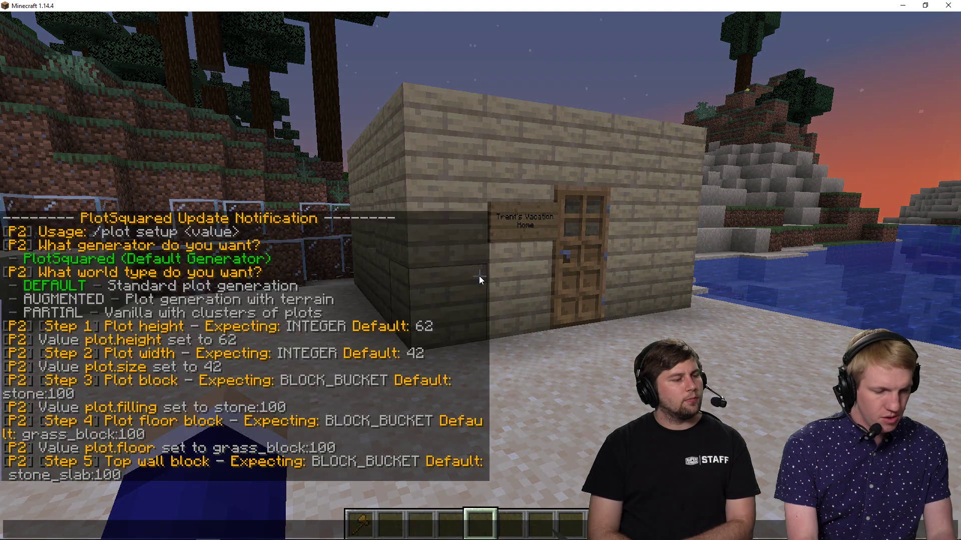
pyautogui.press('Up')
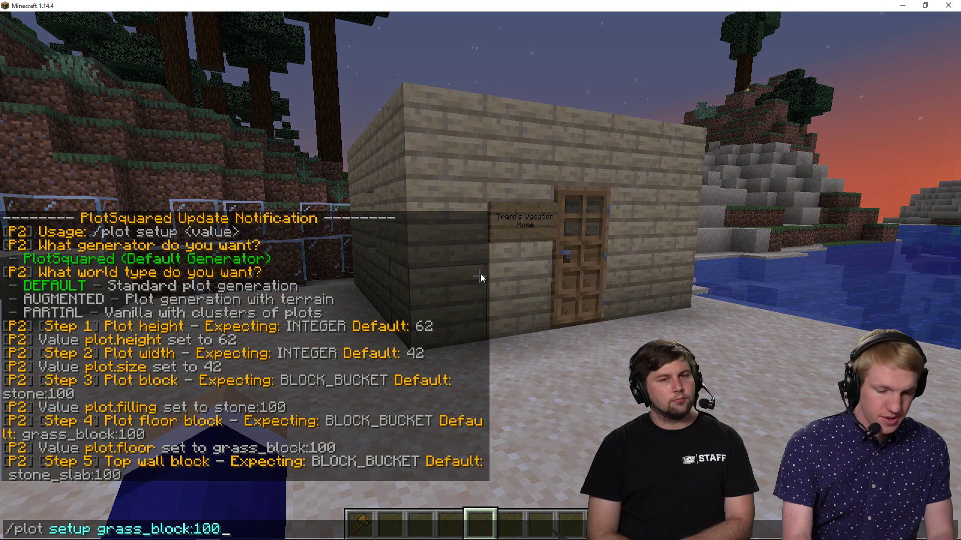
pyautogui.hotkey('ctrl', 'BackSpace')
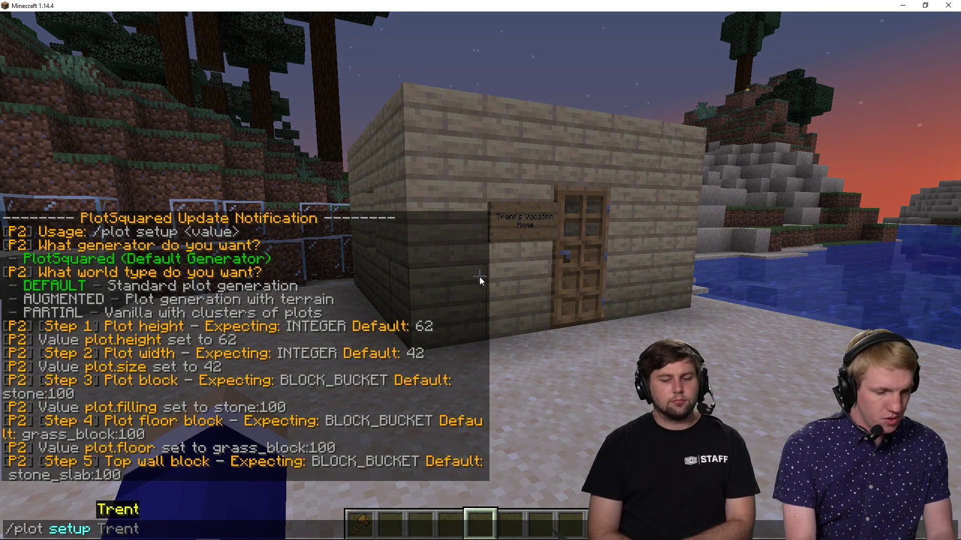
pyautogui.write('stone_slab:100')
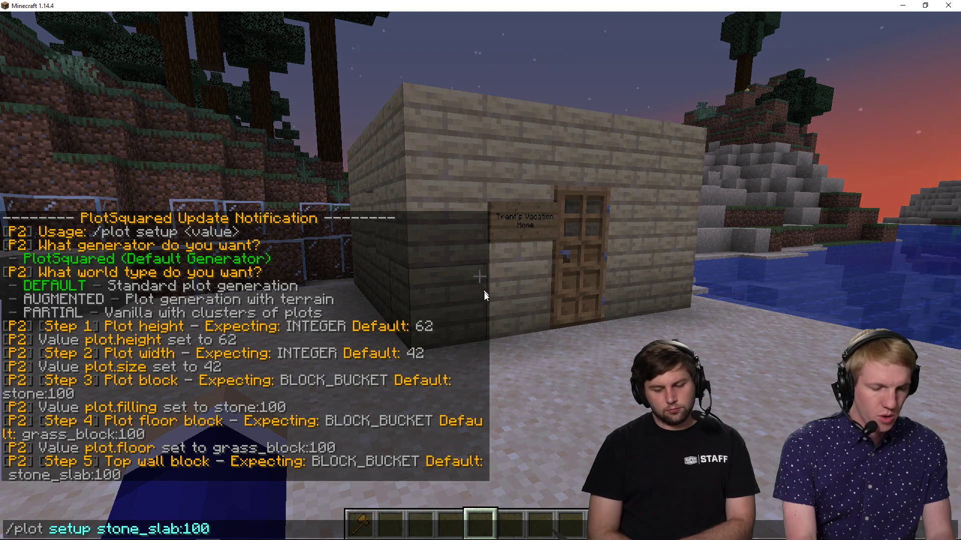
pyautogui.press('Return')
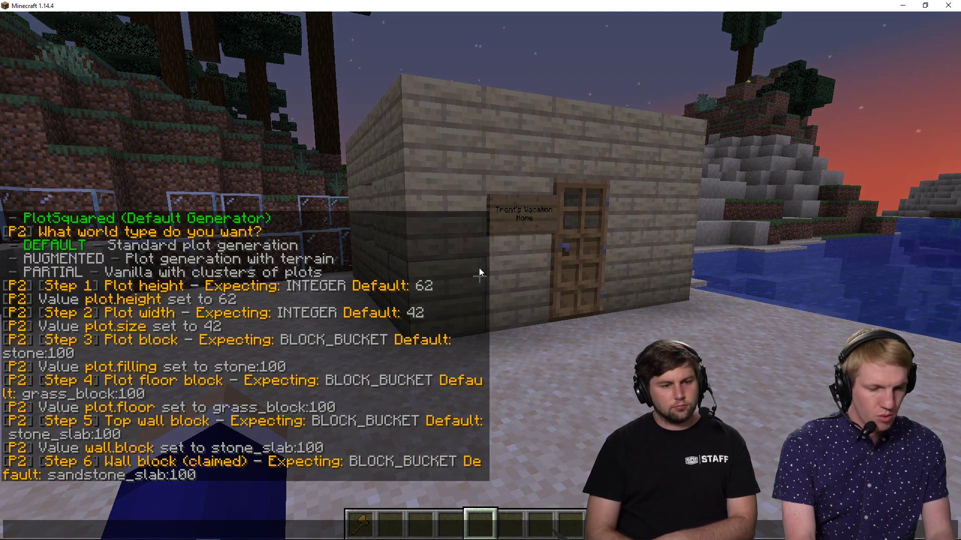
pyautogui.press('Up')
pyautogui.hotkey('ctrl', 'BackSpace')
pyautogui.write('stands')
pyautogui.hotkey('ctrl', 'BackSpace')
pyautogui.write('stan')
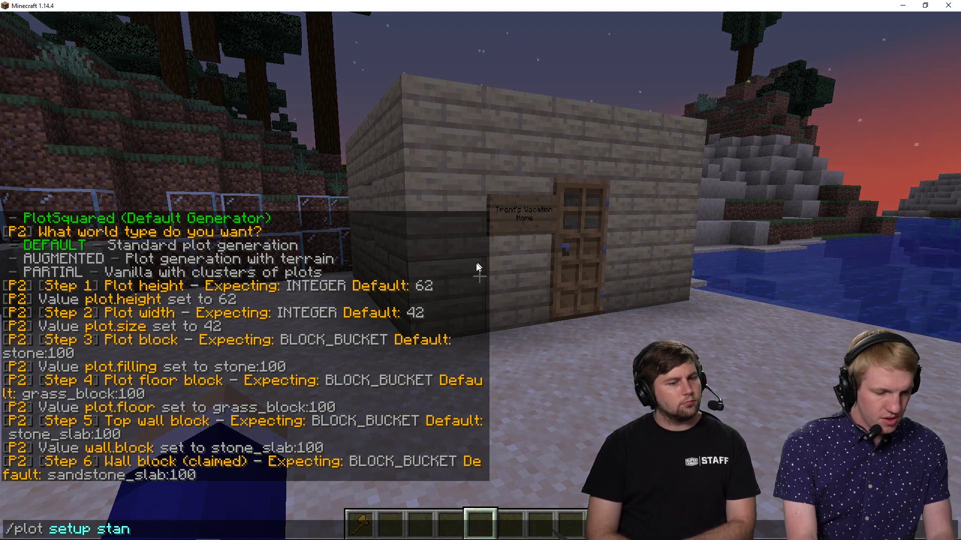
pyautogui.write('dstone_slab:100')
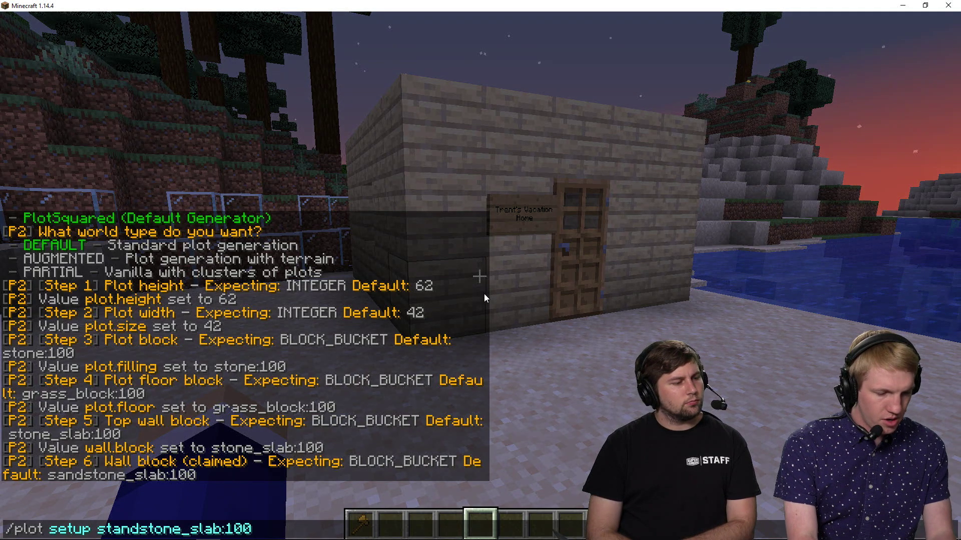
pyautogui.press('Return')
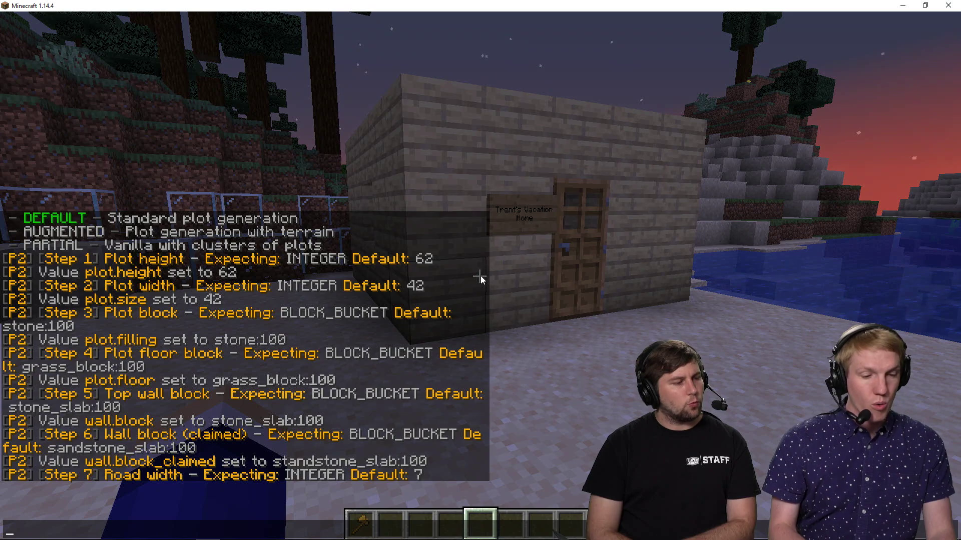
# Set the road width to 5 and road height to 62.
pyautogui.press('Up')
pyautogui.hotkey('ctrl', 'BackSpace')
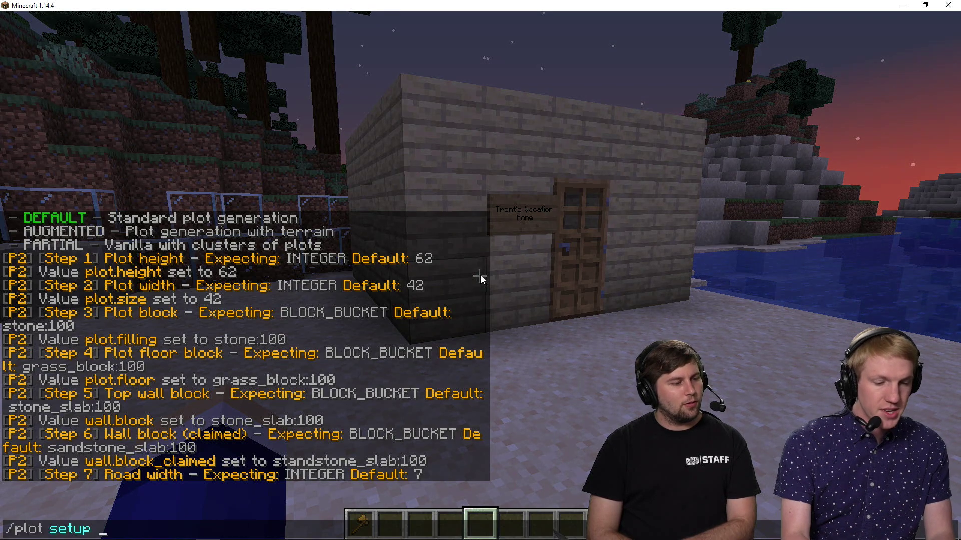
pyautogui.write('Trent')
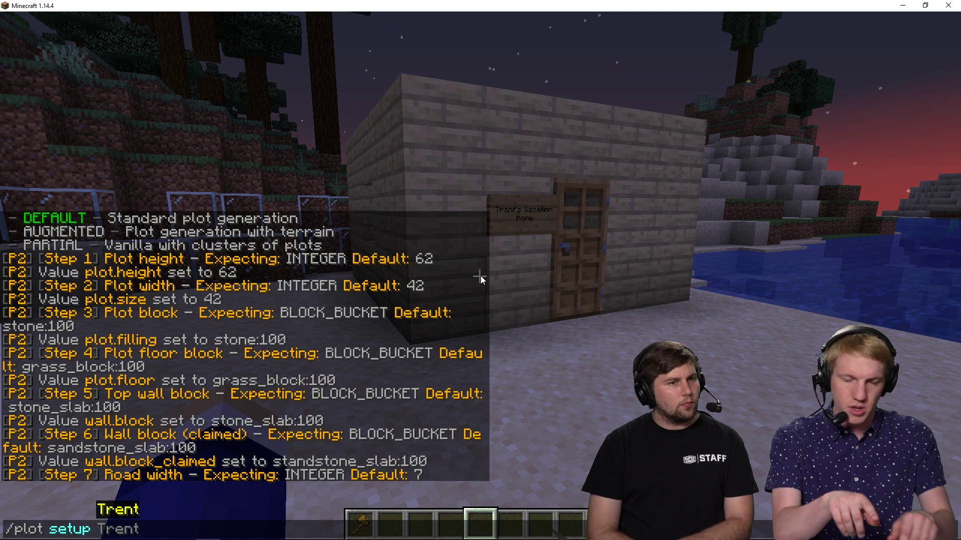
pyautogui.write('5')
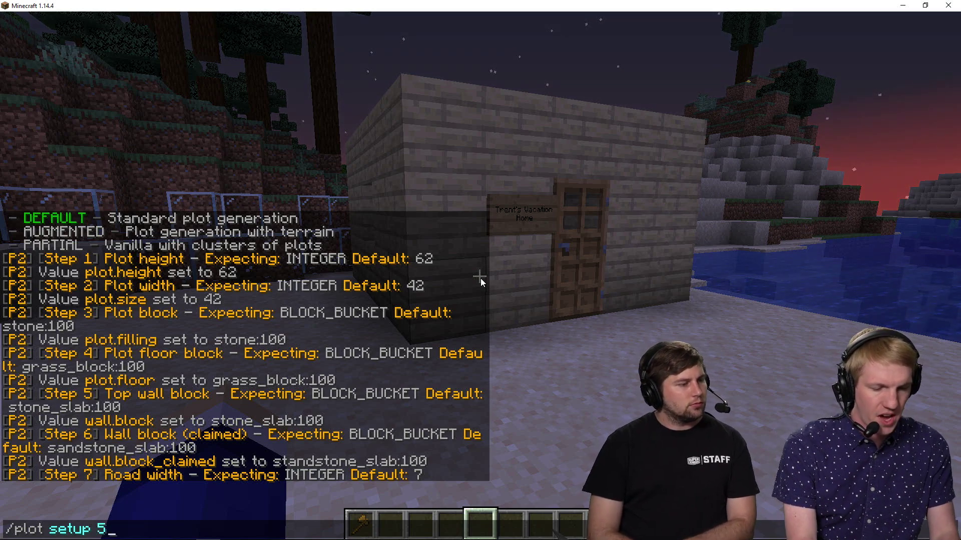
pyautogui.press('Return')
pyautogui.press('t')
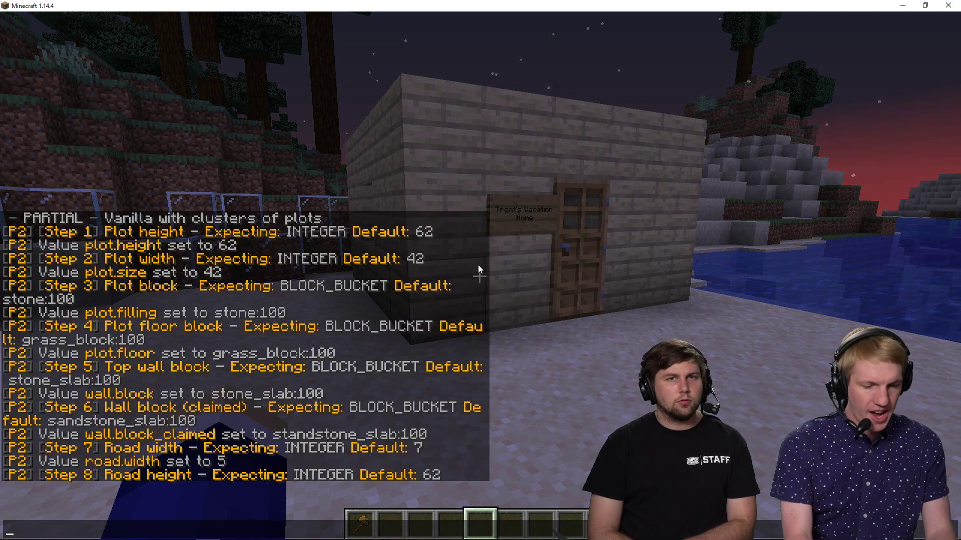
pyautogui.press('Up')
pyautogui.press('BackSpace')
pyautogui.write('62')
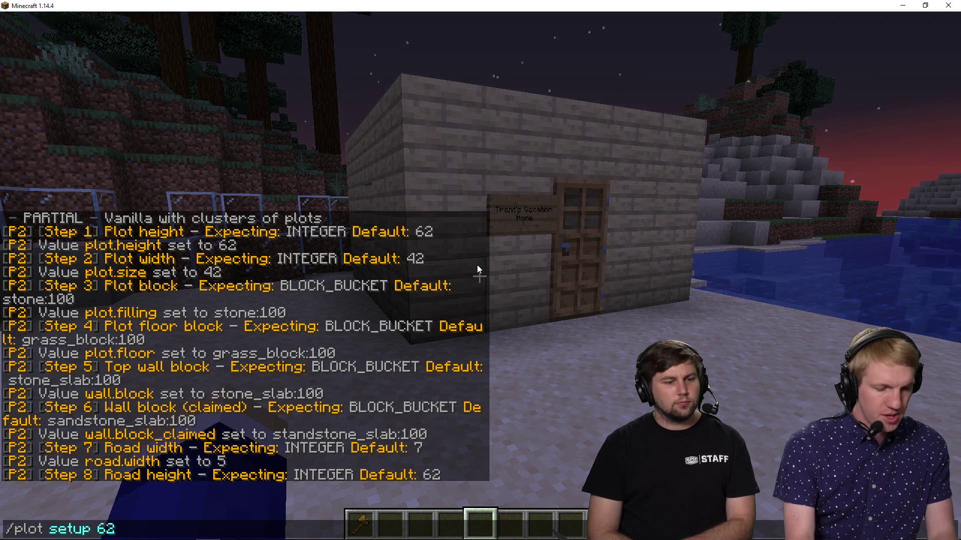
pyautogui.press('Return')
# Use quartz_block:100 for roads and stone:100 as the wall filling block.
pyautogui.press('t')
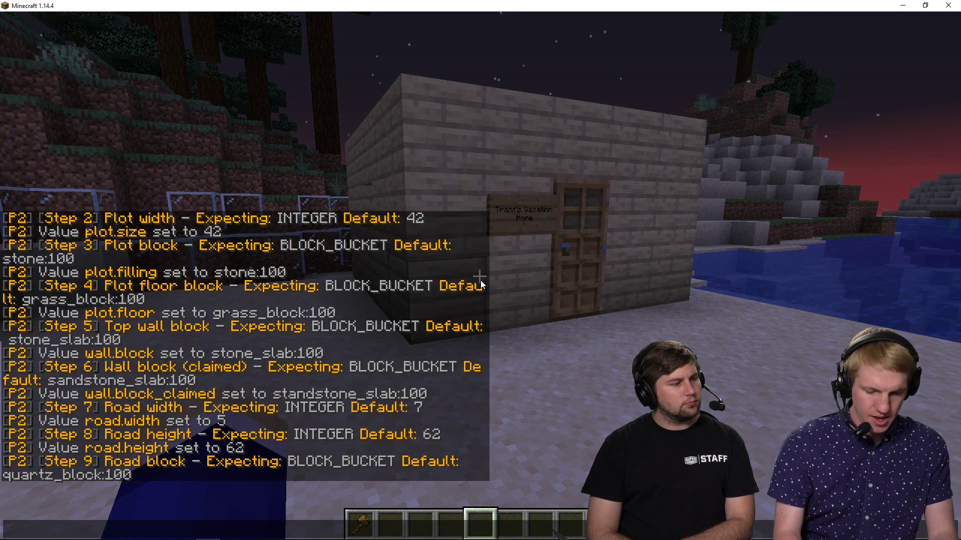
pyautogui.press('Up')
pyautogui.press('BackSpace')
pyautogui.press('BackSpace')
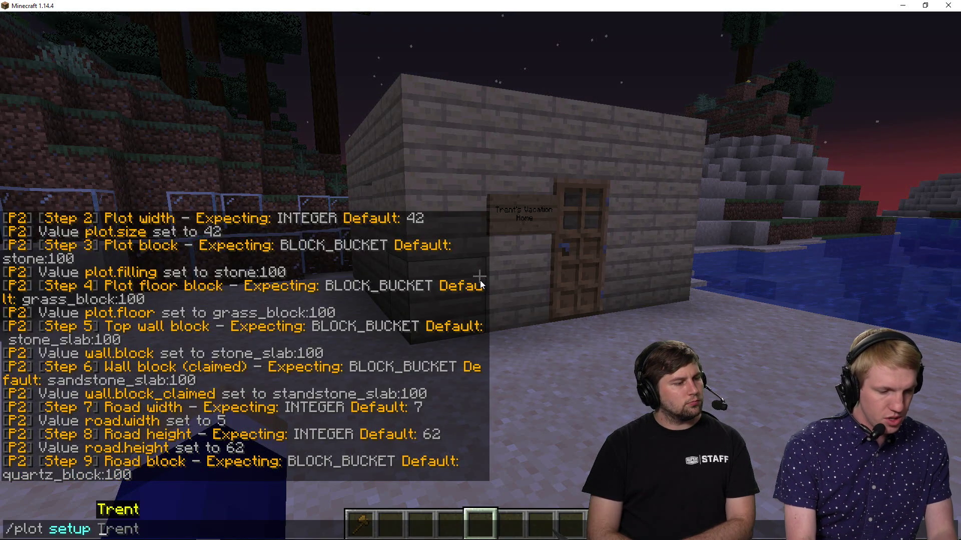
pyautogui.write('quartz_bl')
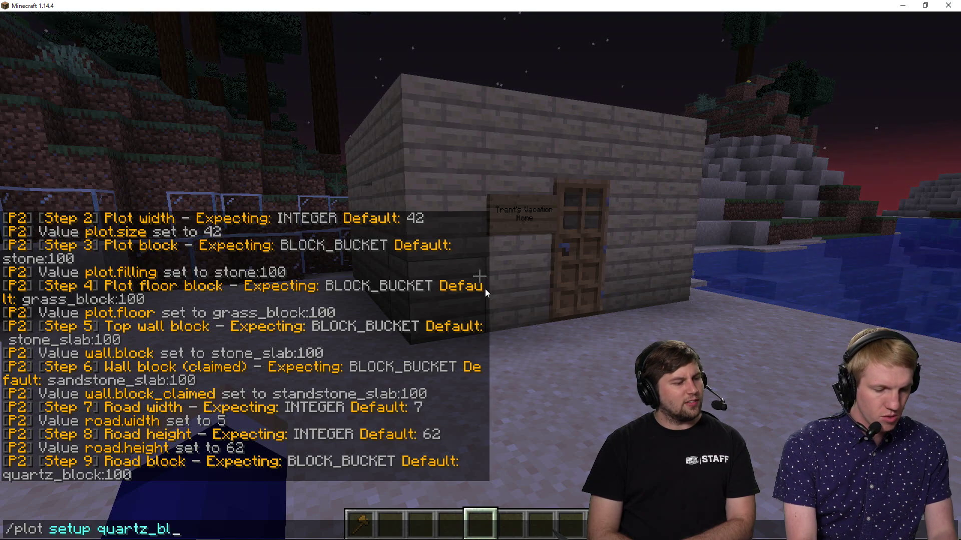
pyautogui.write('ock:100')
pyautogui.press('Return')
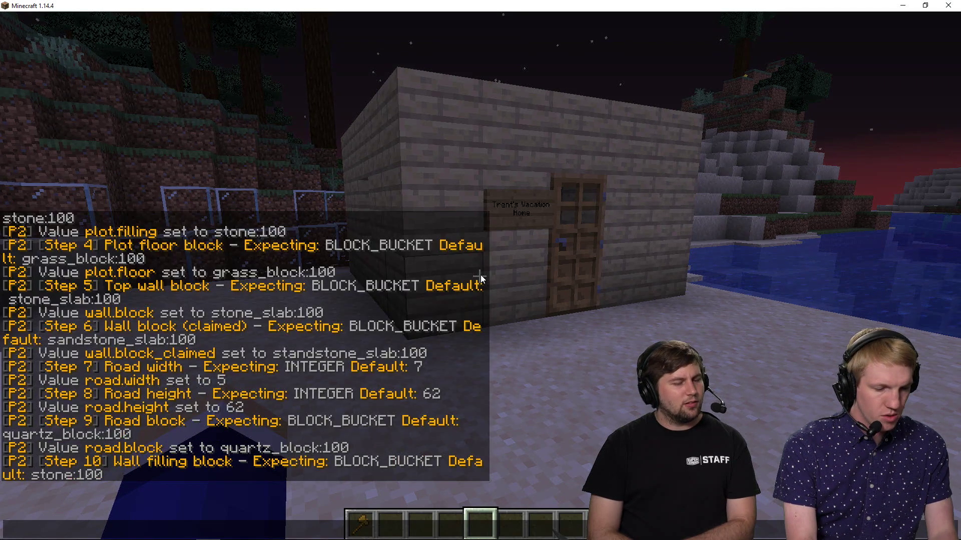
pyautogui.press('Up')
pyautogui.hotkey('ctrl', 'BackSpace')
pyautogui.write('stone:100')
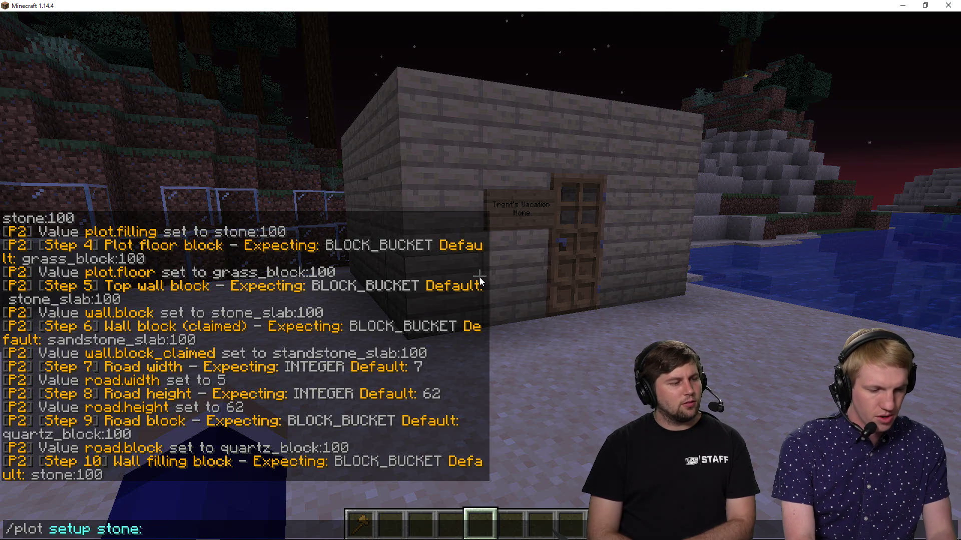
pyautogui.press('Return')
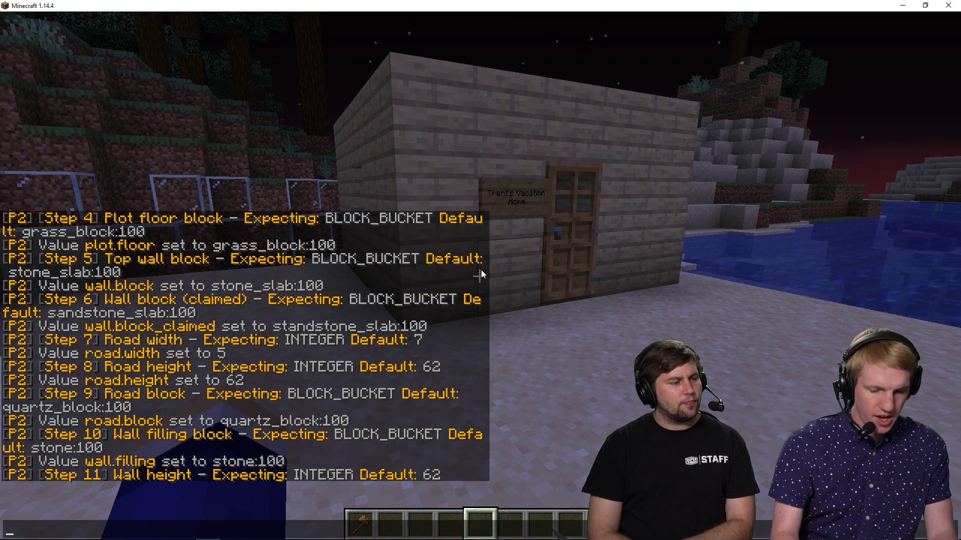
# Set the wall height to 62 and keep plot bedrock generation on (true).
pyautogui.press('Up')
pyautogui.hotkey('ctrl', 'BackSpace')
pyautogui.write('62')
pyautogui.press('Return')
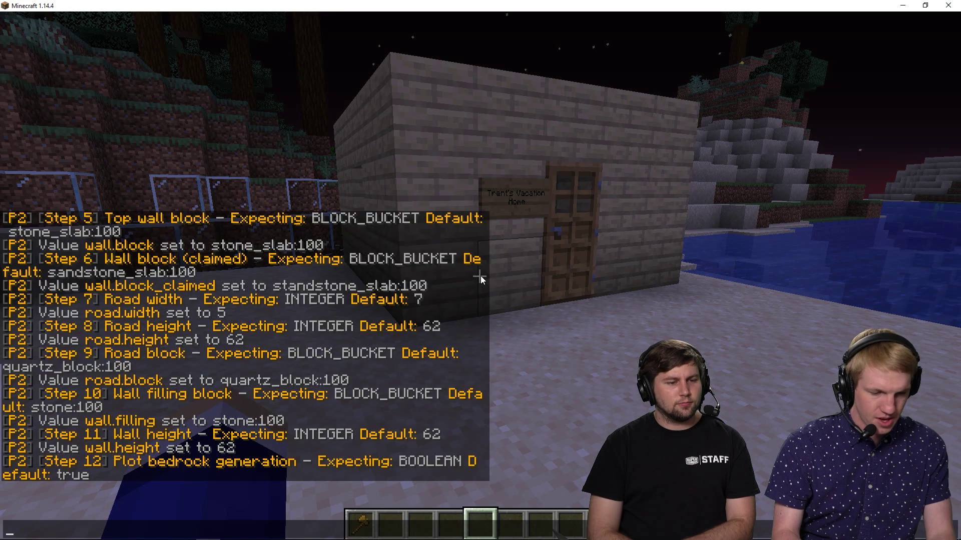
pyautogui.press('Up')
pyautogui.hotkey('ctrl', 'BackSpace')
pyautogui.write('true')
pyautogui.press('Return')
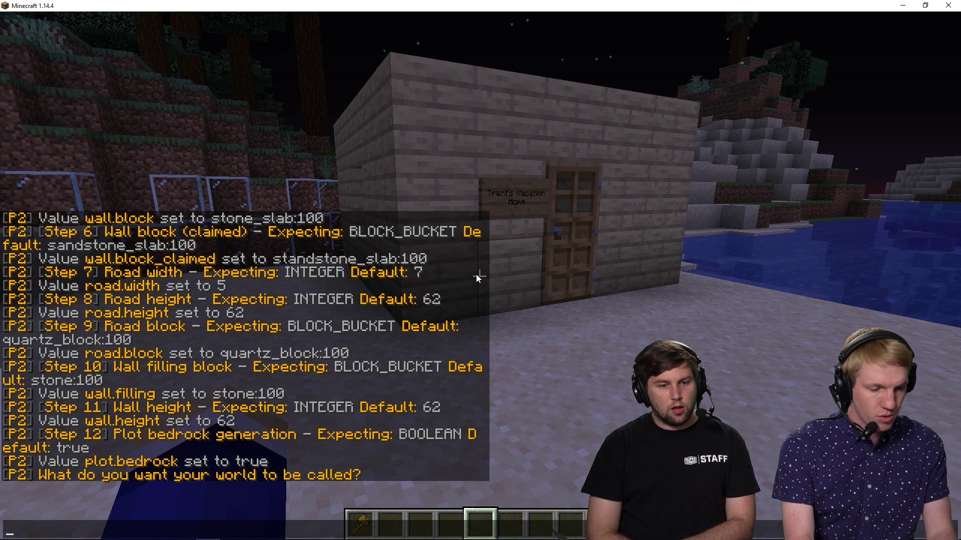
# Name the new plot world plottwist to create it.
pyautogui.press('Up')
pyautogui.hotkey('ctrl', 'BackSpace')
pyautogui.write('Trent')
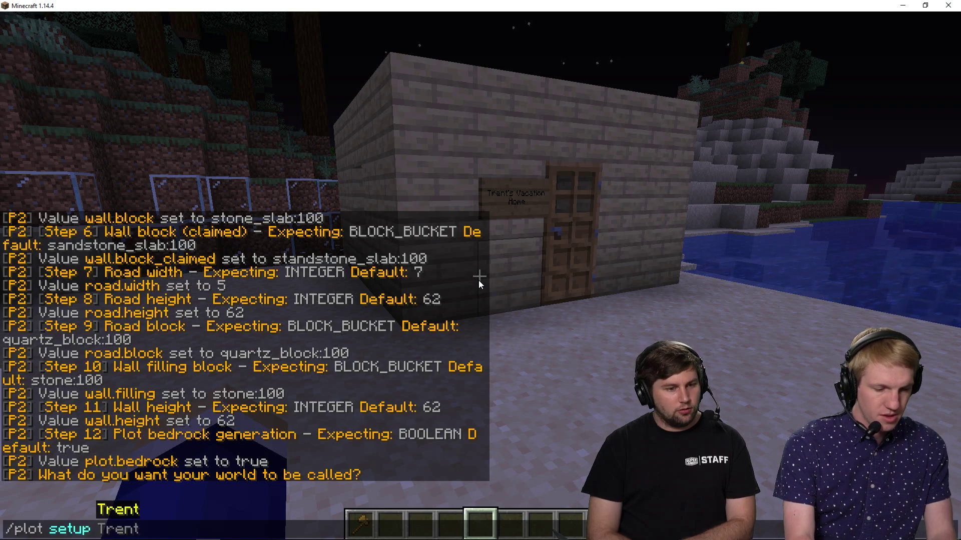
pyautogui.hotkey('ctrl', 'BackSpace')
pyautogui.write('plottwist')
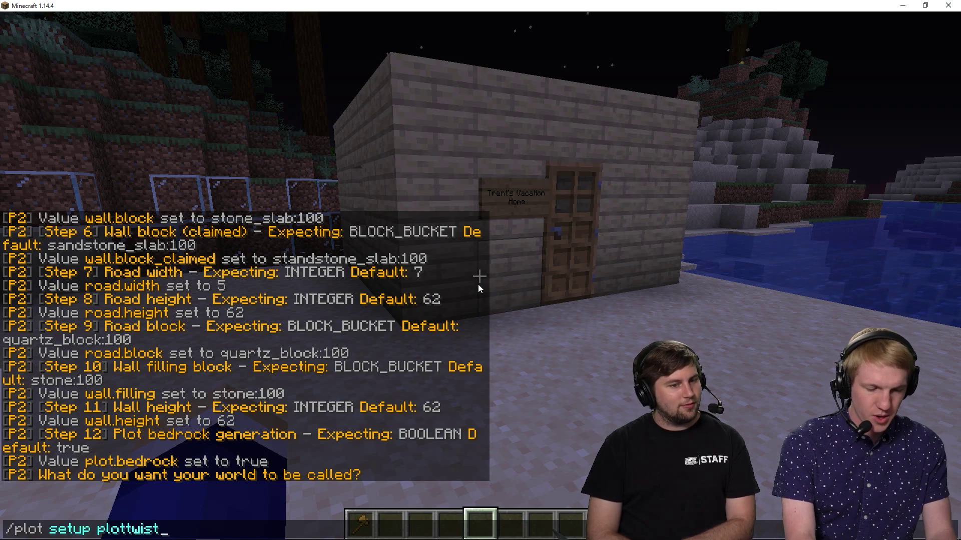
pyautogui.press('Return')
pyautogui.press('t')
pyautogui.write('ot')
pyautogui.write('plottwist')
pyautogui.press('Return')
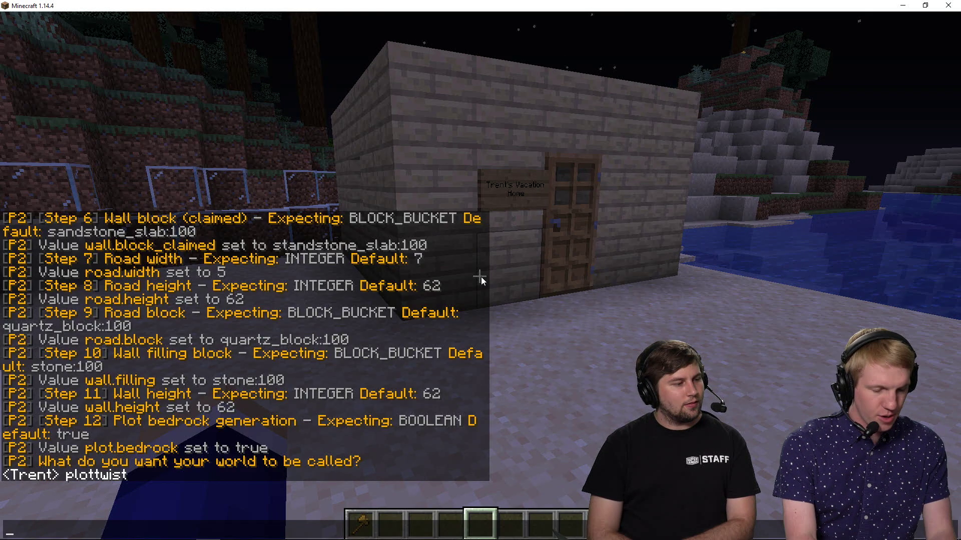
pyautogui.press('Up')
pyautogui.press('Up')
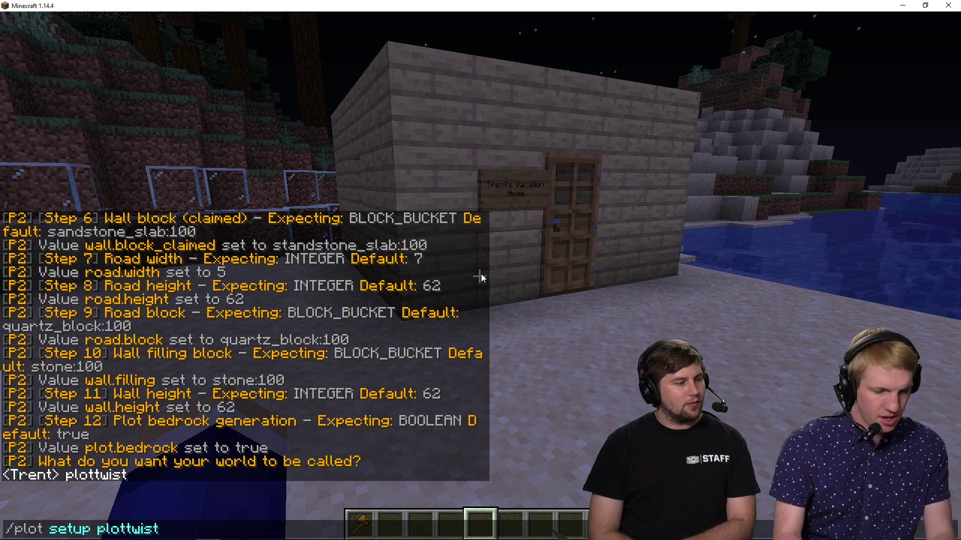
pyautogui.press('Return')
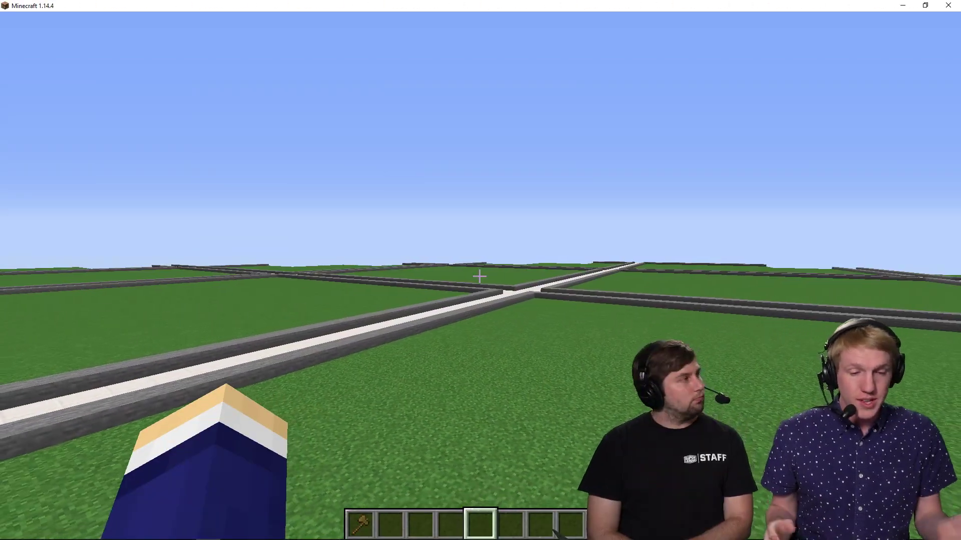
pyautogui.press('w')
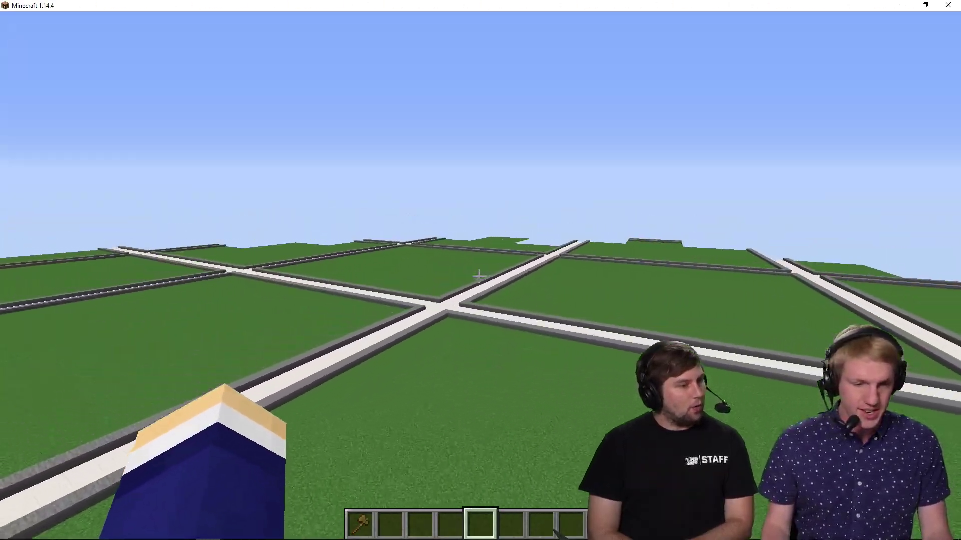
pyautogui.press('w')
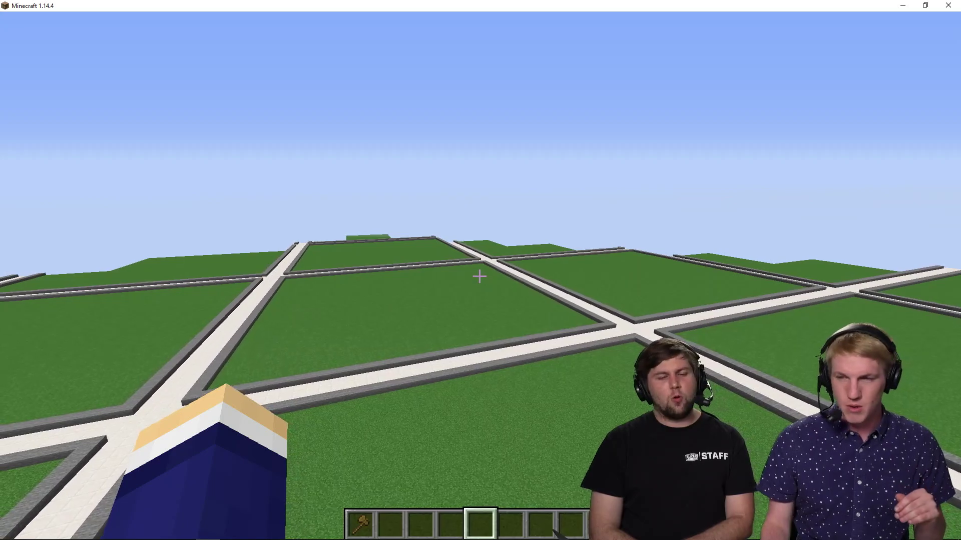
pyautogui.press('w')
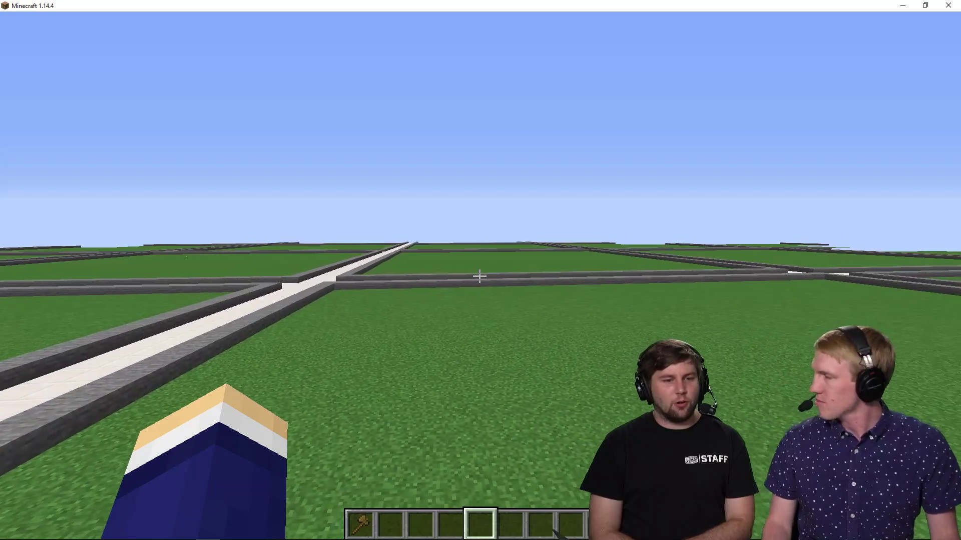
pyautogui.press('space')
pyautogui.press('space')
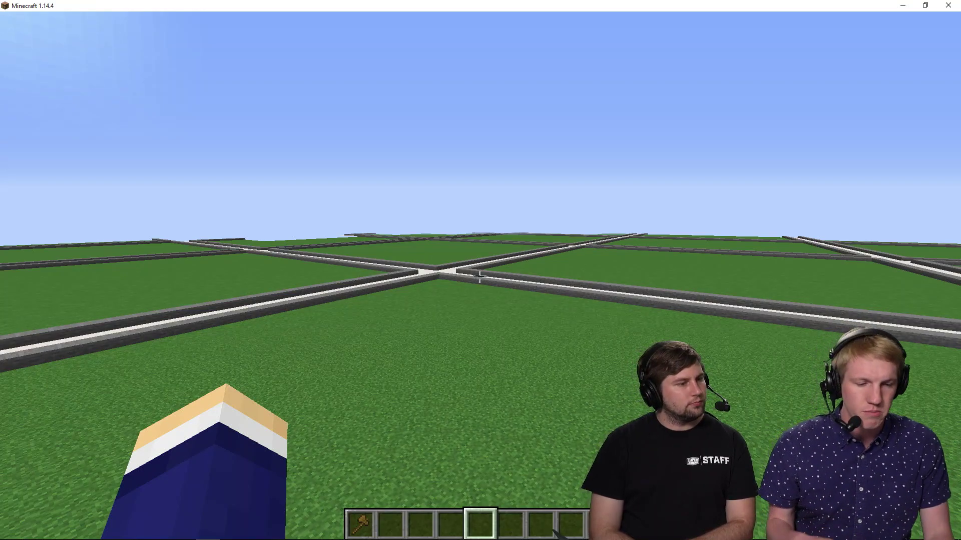
pyautogui.hotkey('alt', 'Tab')
pyautogui.press('Tab')
# On the second client, join the kh server with /join kh.
pyautogui.write('tsa')
pyautogui.press('Escape')
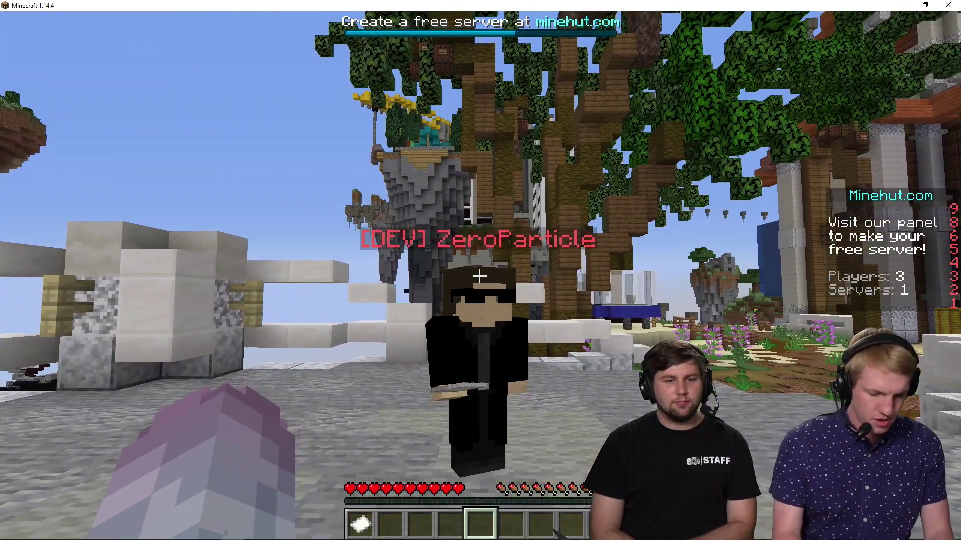
pyautogui.press('/')
pyautogui.write('join kh')
pyautogui.press('Return')
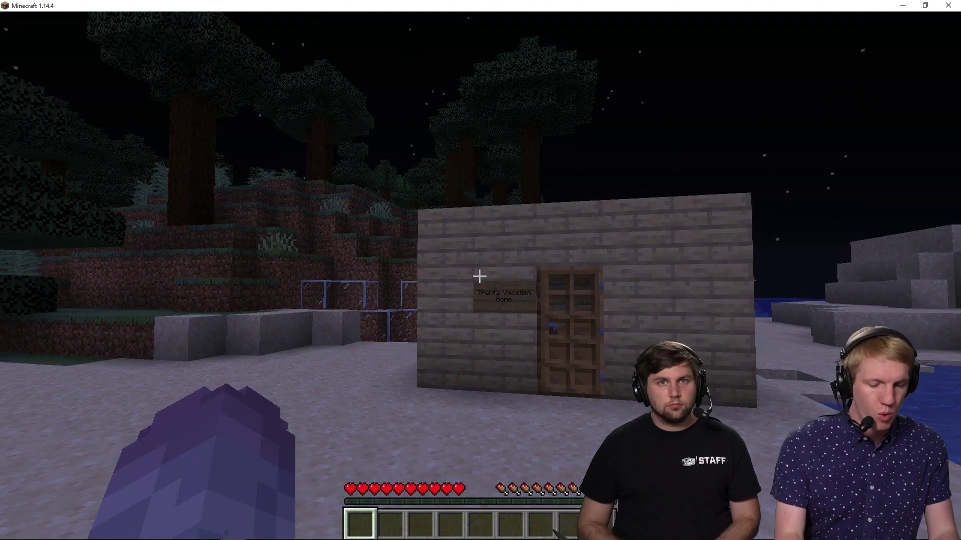
# Run /plot auto and see it rejected for missing the plots.auto permission.
pyautogui.press('/')
pyautogui.write('plot auto')
pyautogui.press('Return')
pyautogui.press('t')
pyautogui.press('Escape')
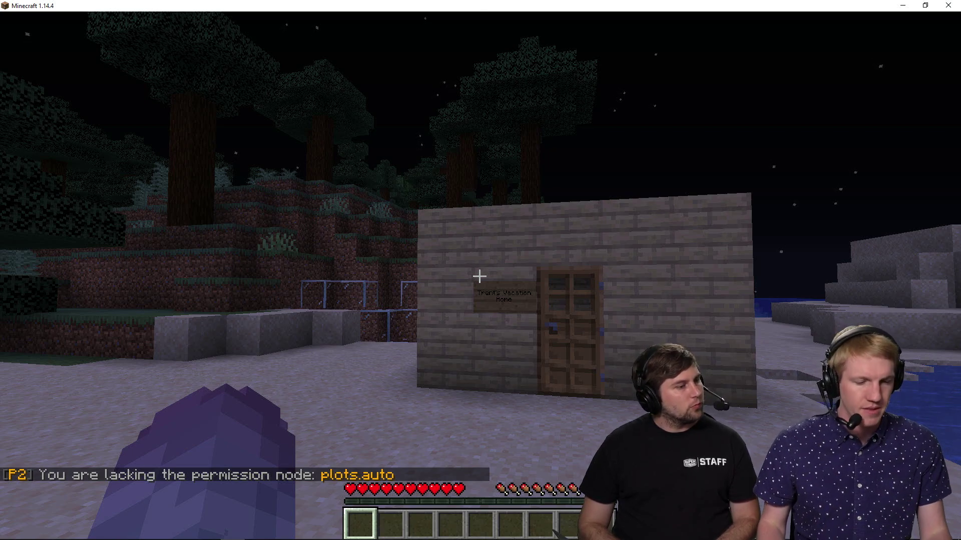
pyautogui.hotkey('alt', 'Tab')
pyautogui.hotkey('alt', 'Tab')
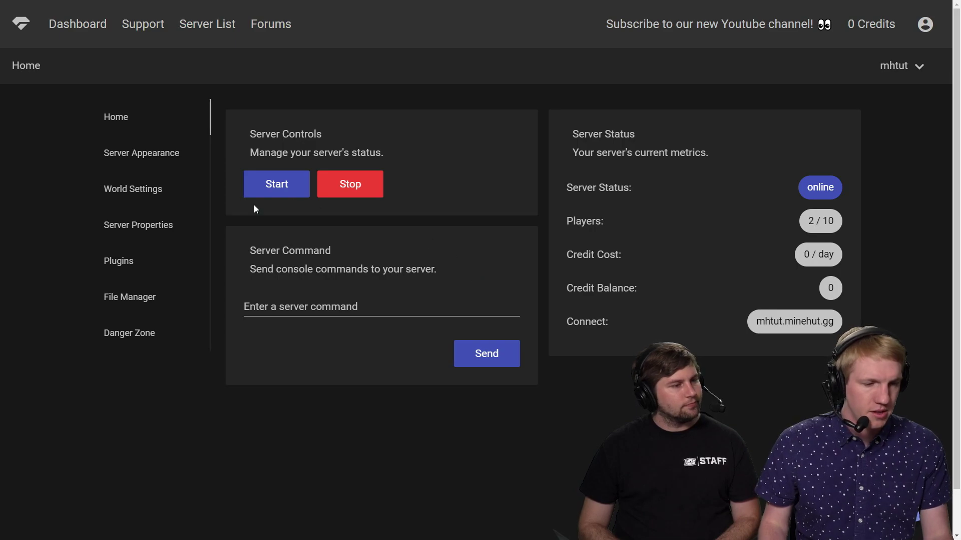
# Search plugins for 'luck' and install Luck Perms on the server.
pyautogui.click(128, 264)
pyautogui.click(240, 147)
pyautogui.write('luck')
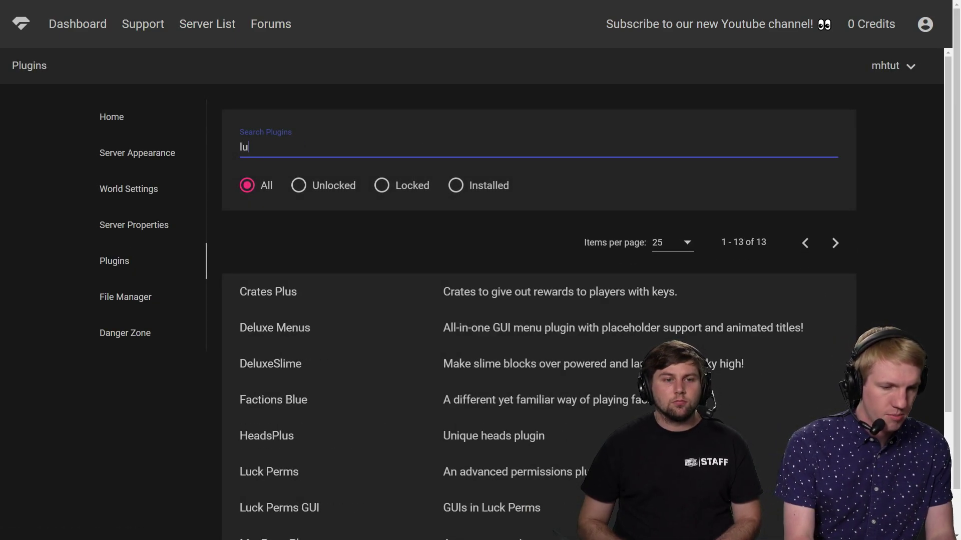
pyautogui.click(365, 294)
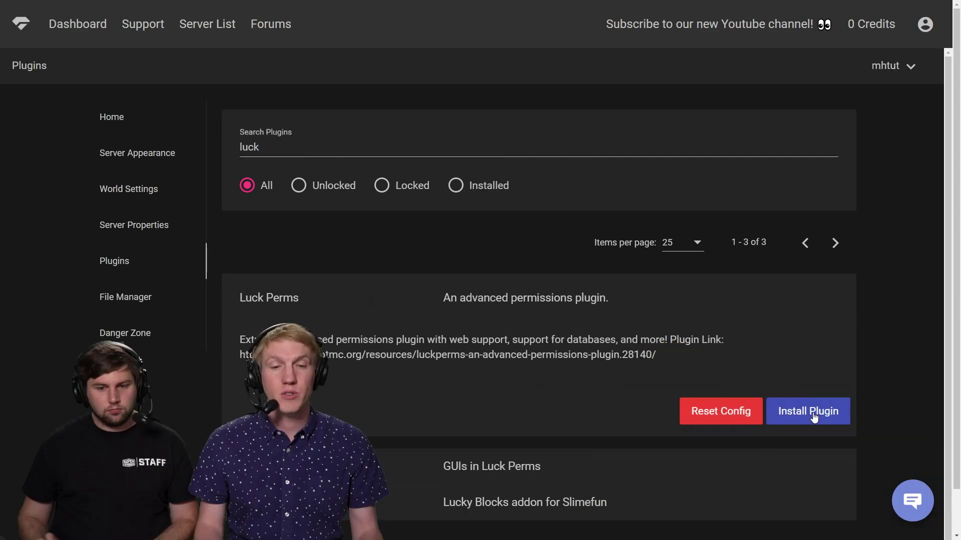
pyautogui.click(812, 412)
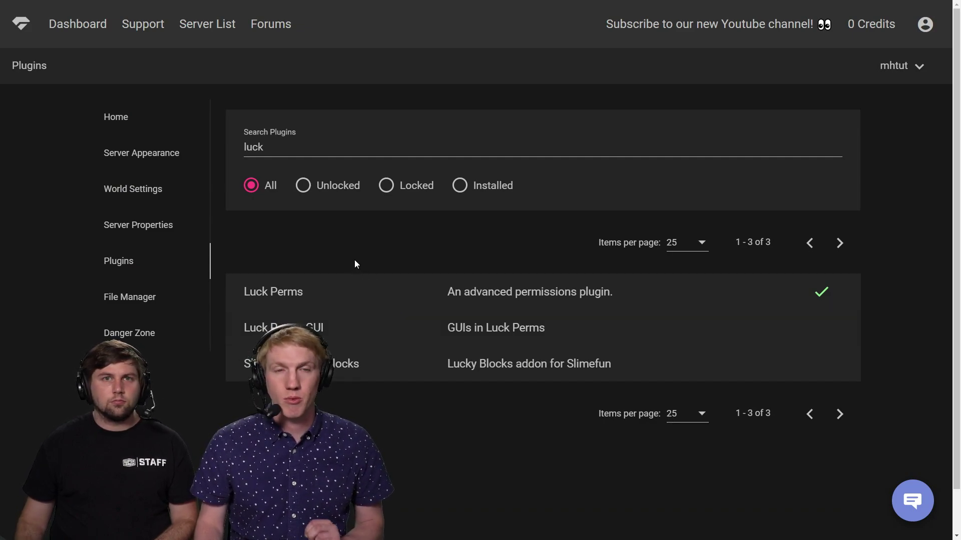
# Stop the server from the Home page and confirm.
pyautogui.click(128, 116)
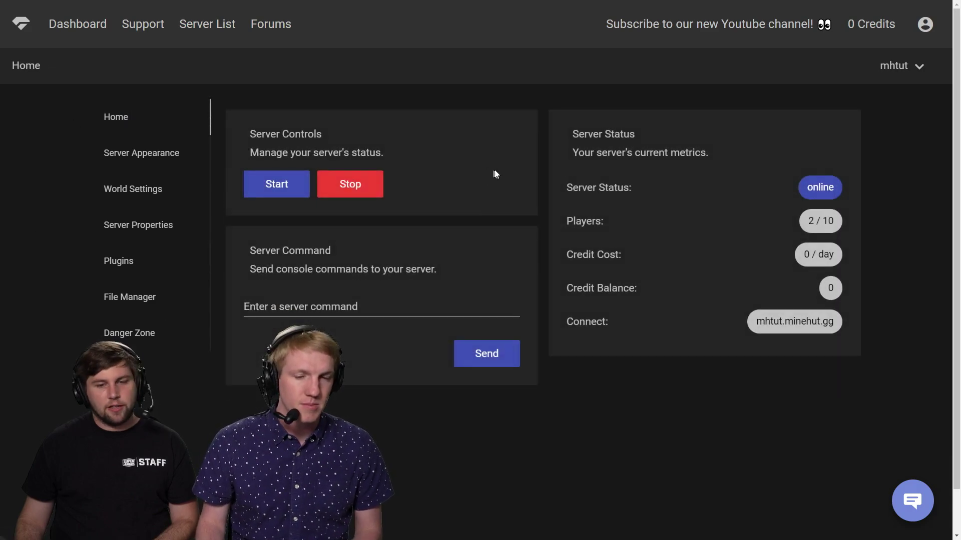
pyautogui.click(352, 186)
pyautogui.click(556, 313)
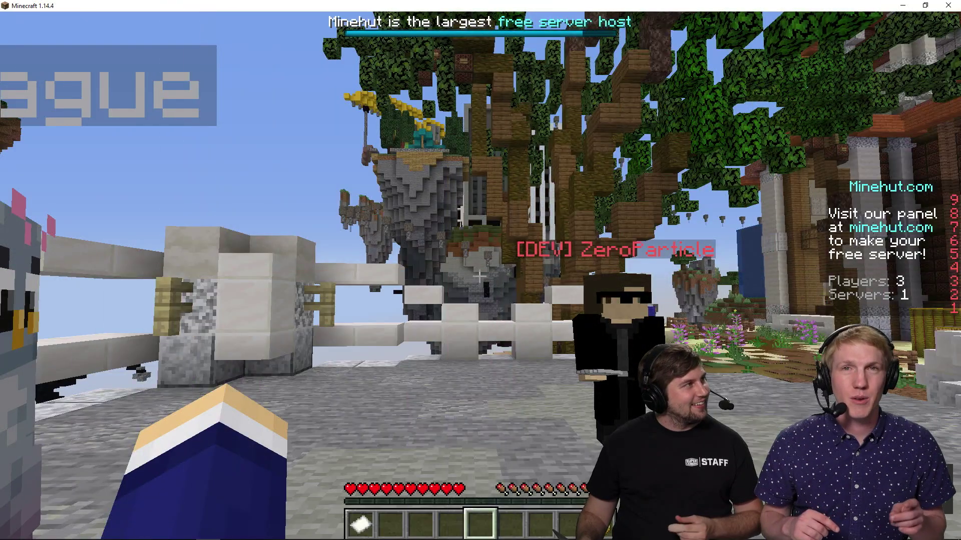
# Create the LuckPerms group plots and grant it plots.use.
pyautogui.press('t')
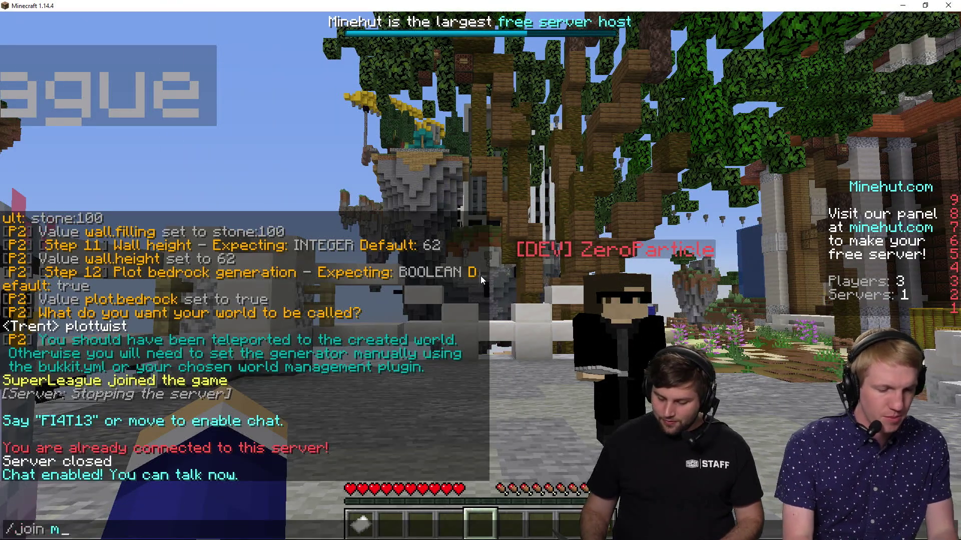
pyautogui.press('Escape')
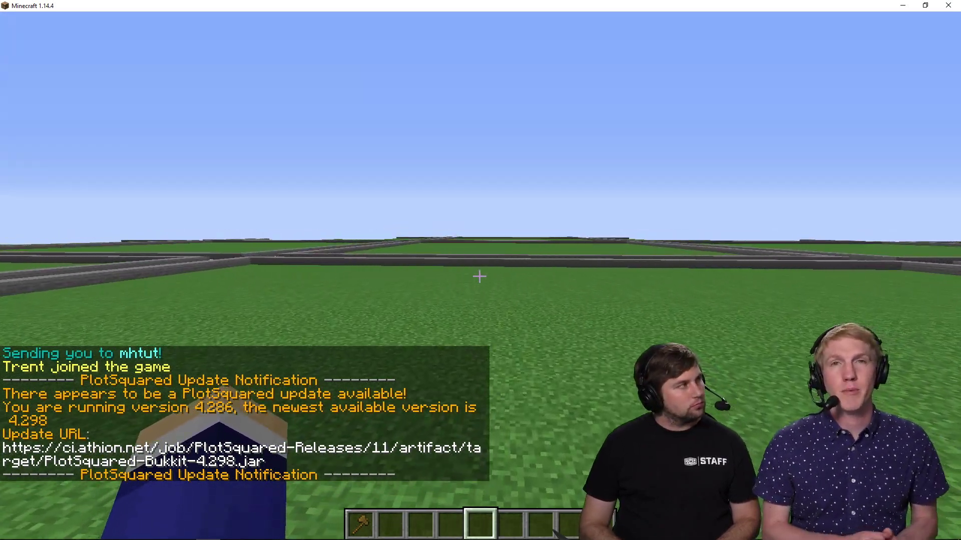
pyautogui.write('/lp creategroup plots')
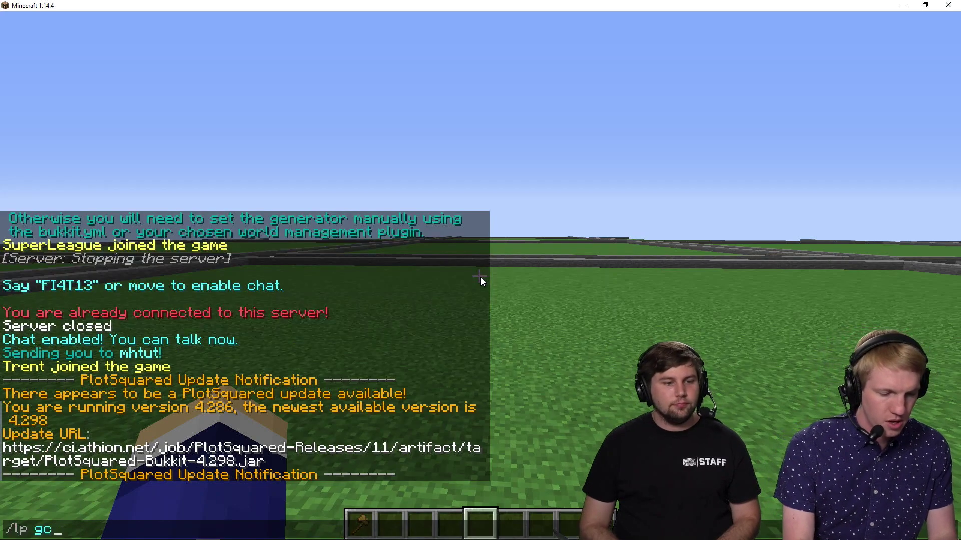
pyautogui.press('Return')
pyautogui.write('/lp grou')
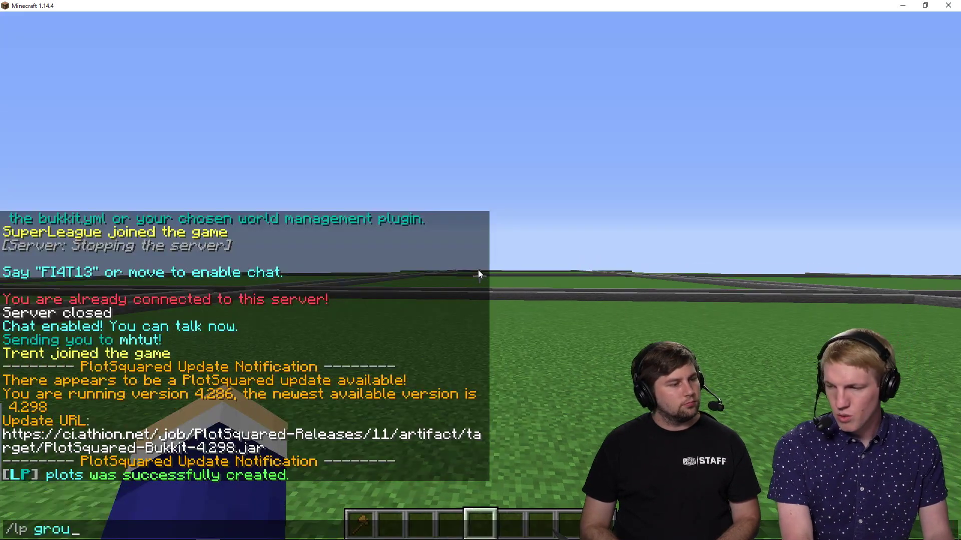
pyautogui.write('p plots permission set')
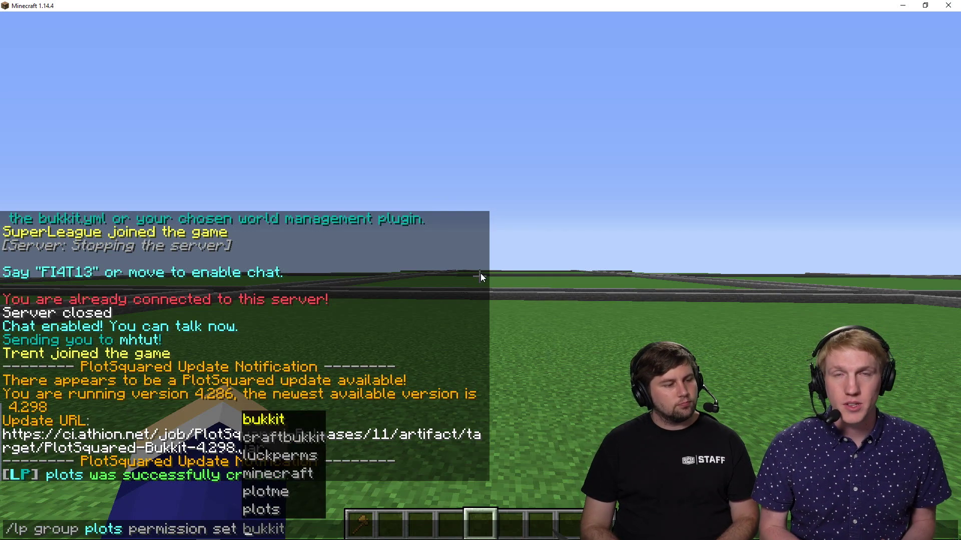
pyautogui.write('plots.use')
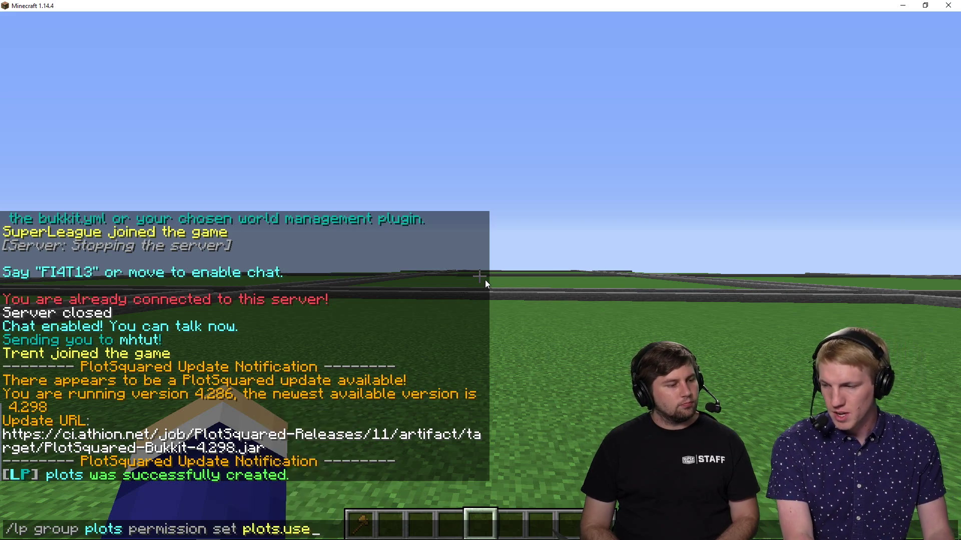
pyautogui.press('Return')
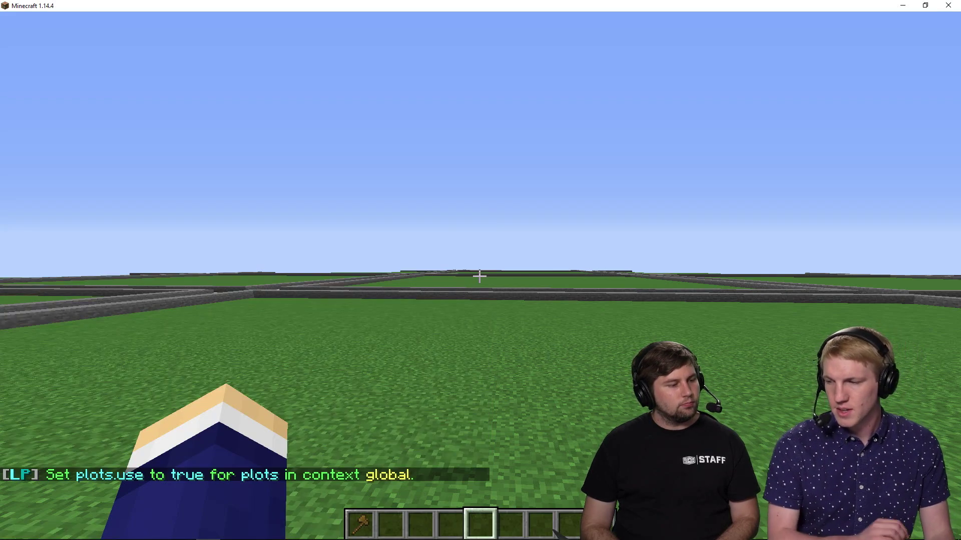
# Grant the plots group the plots.plot.2 permission.
pyautogui.press('t')
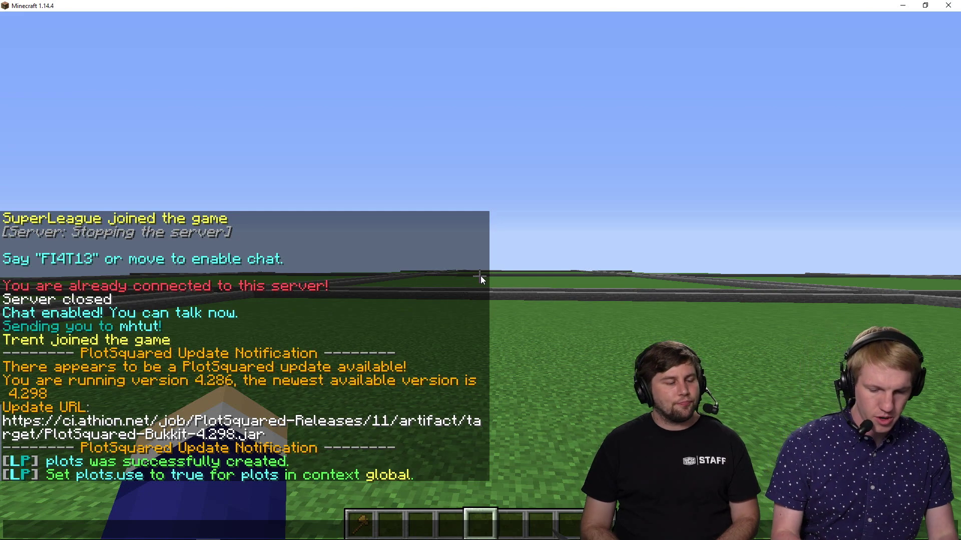
pyautogui.press('Up')
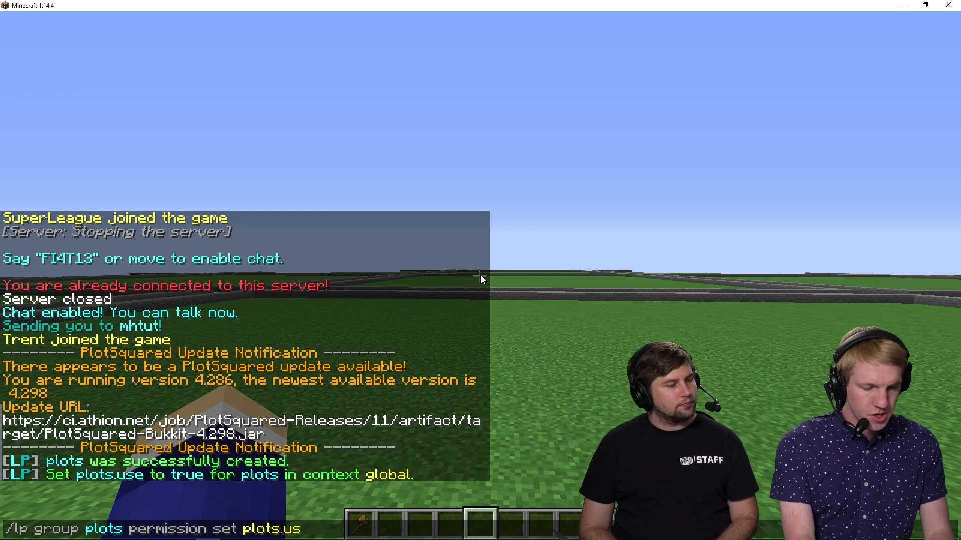
pyautogui.press('BackSpace')
pyautogui.press('BackSpace')
pyautogui.write('pl')
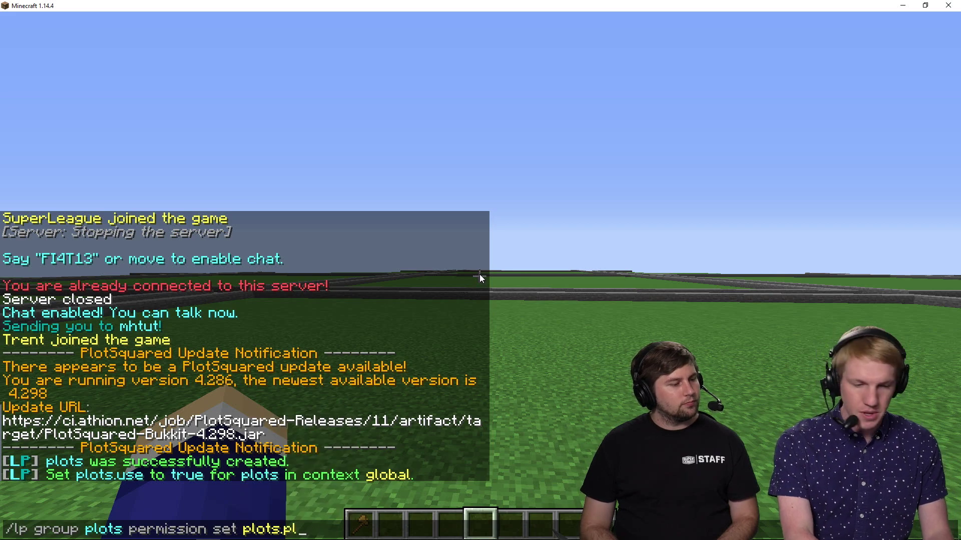
pyautogui.write('ot')
pyautogui.write('.2')
pyautogui.press('Return')
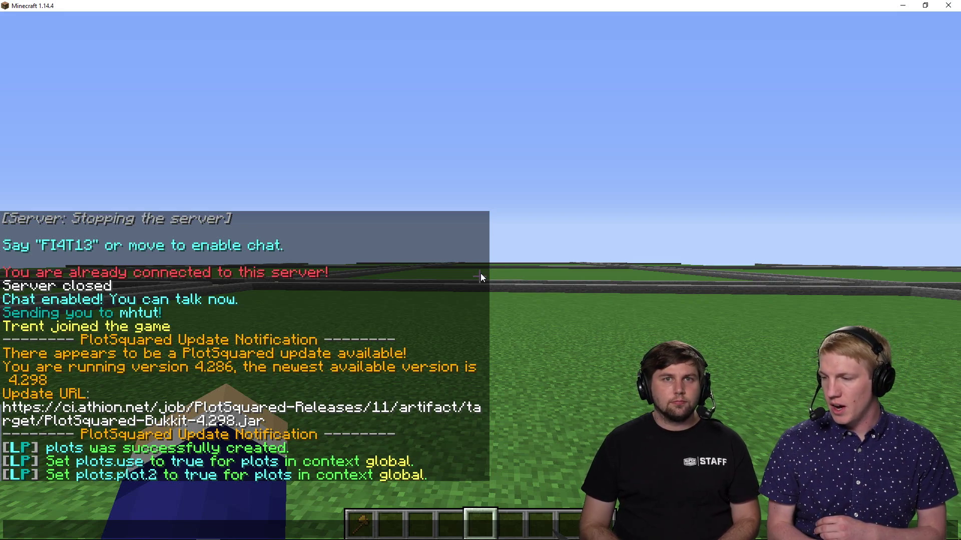
# Grant the plots group plots.permpack.basicflags.
pyautogui.write('/')
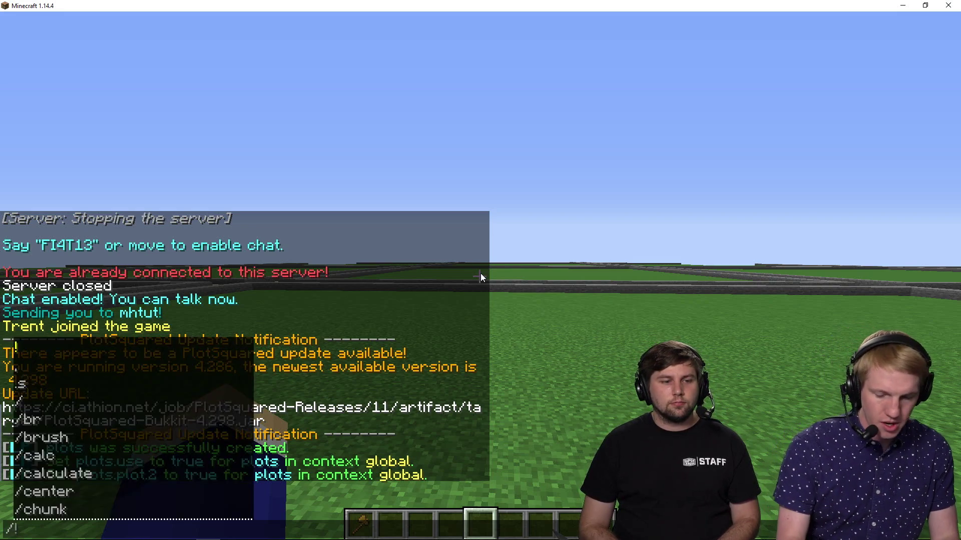
pyautogui.press('Up')
pyautogui.press('Escape')
pyautogui.press('Escape')
pyautogui.press('t')
pyautogui.press('Up')
pyautogui.hotkey('ctrl', 'BackSpace')
pyautogui.write('plots permission set pl')
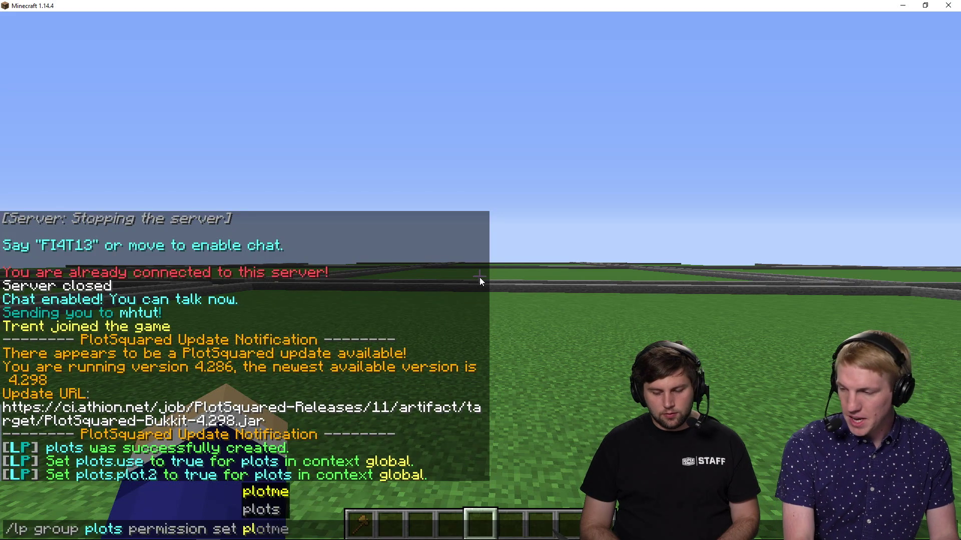
pyautogui.write('ots.permpack')
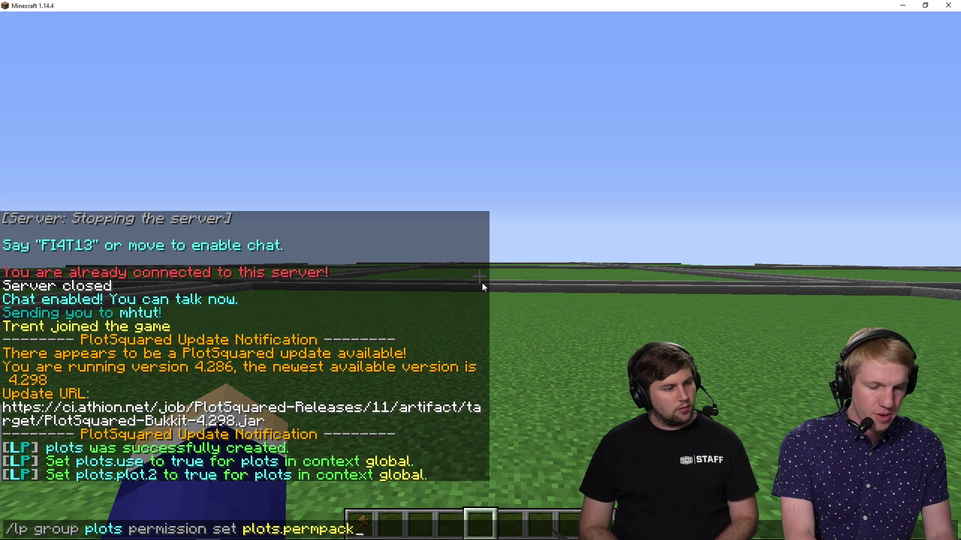
pyautogui.write('.basic')
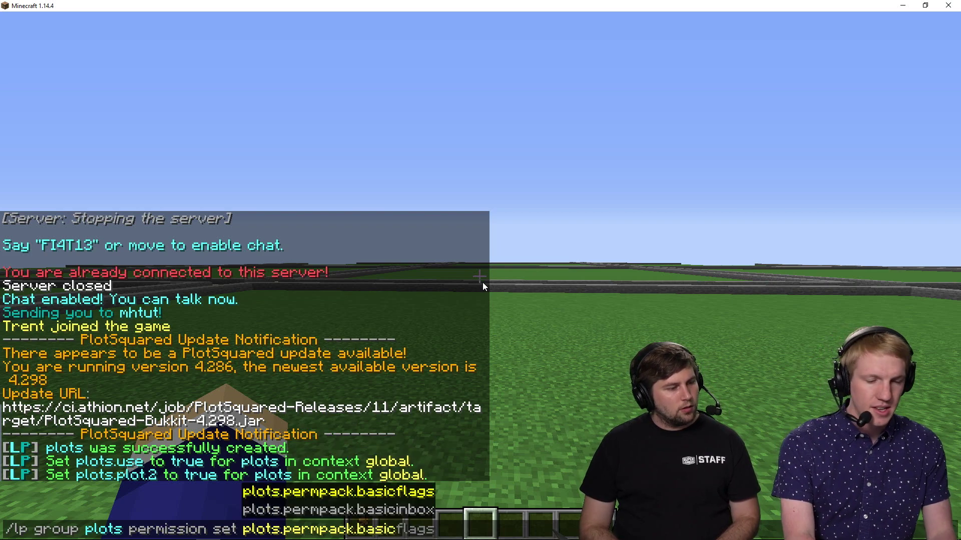
pyautogui.press('Tab')
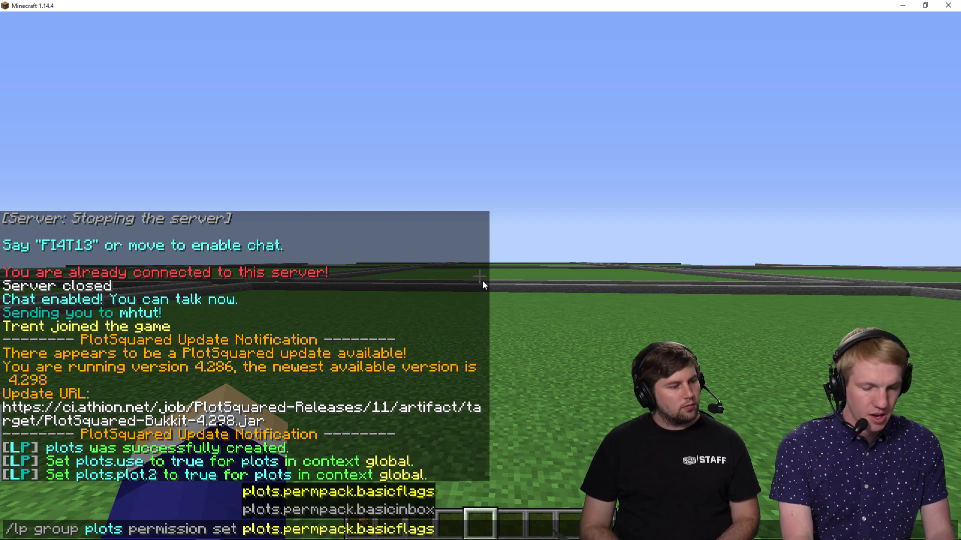
pyautogui.press('Return')
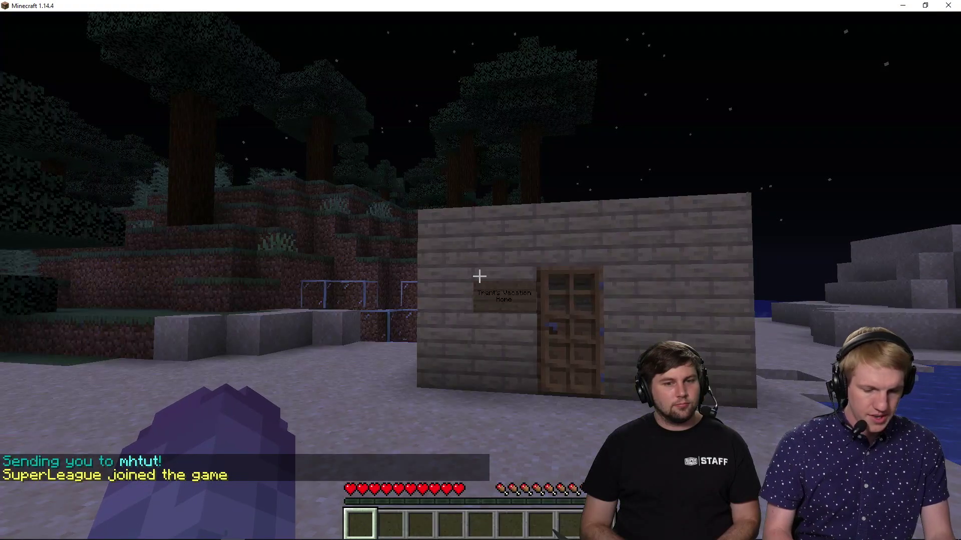
# As the player, run /plot auto and get refused for lacking plots.auto.
pyautogui.press('t')
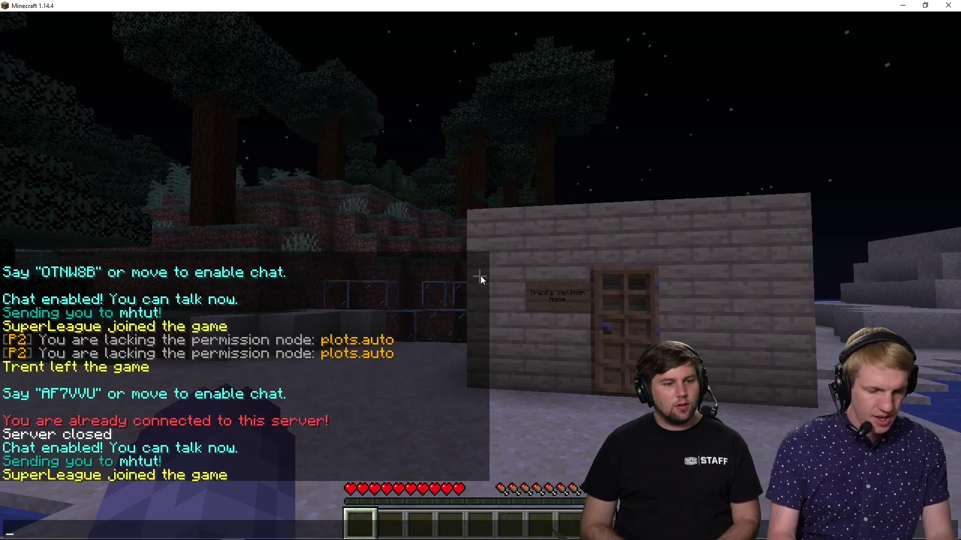
pyautogui.press('Escape')
pyautogui.write('/plot auto')
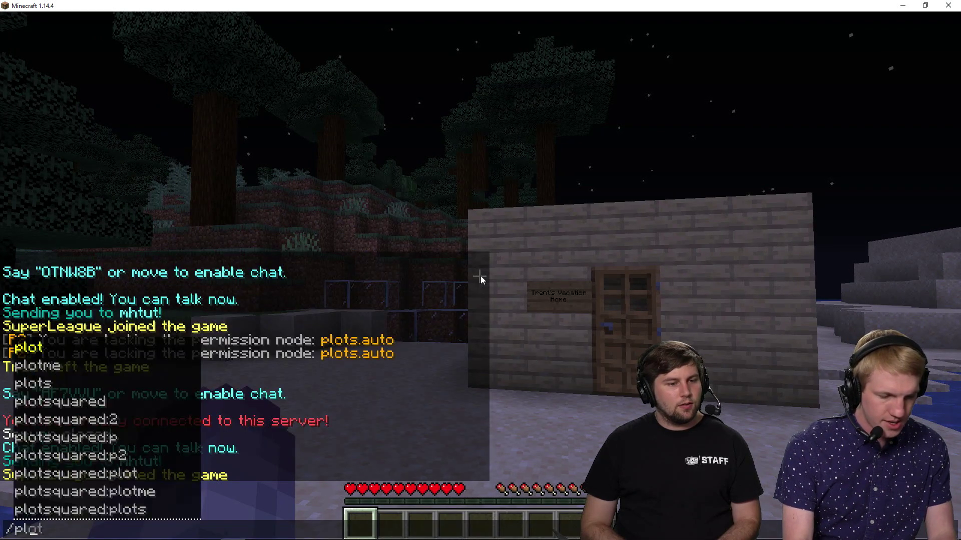
pyautogui.press('Return')
# In the admin's game window, start typing an /lp command in chat.
pyautogui.press('t')
pyautogui.hotkey('alt', 'Tab')
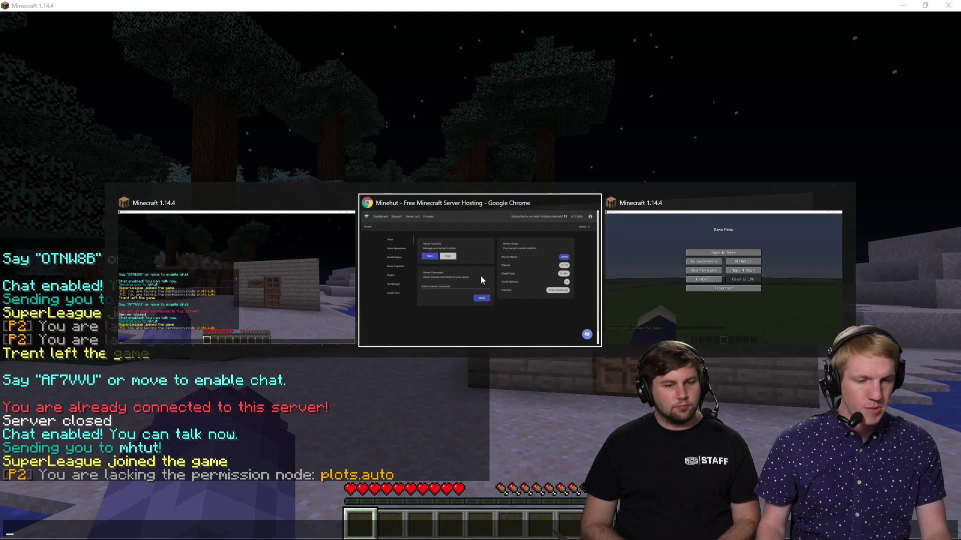
pyautogui.hotkey('alt', 'Tab')
pyautogui.press('Tab')
pyautogui.press('Escape')
pyautogui.press('/')
pyautogui.write('lp')
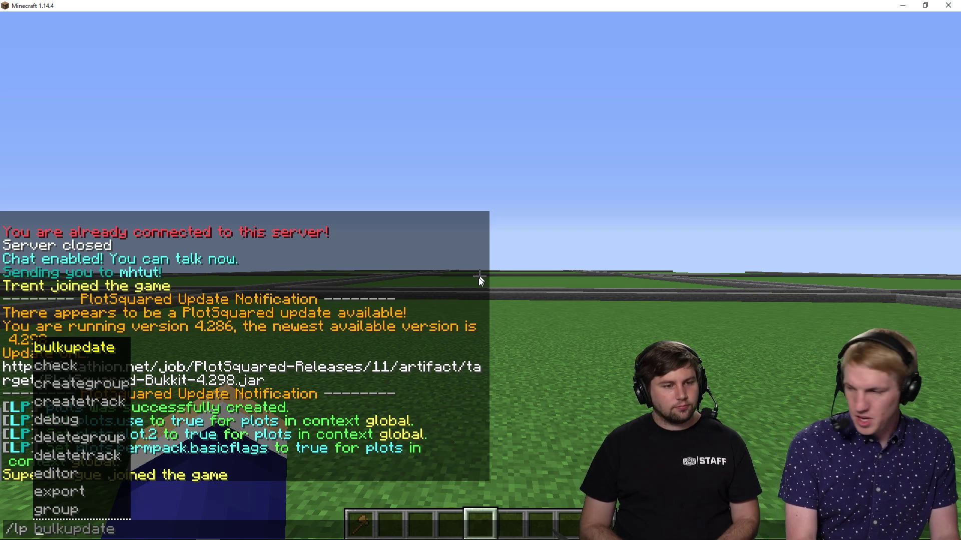
# Run /lp user <player> parent set plots so the test player inherits only the plots group.
pyautogui.write('user ')
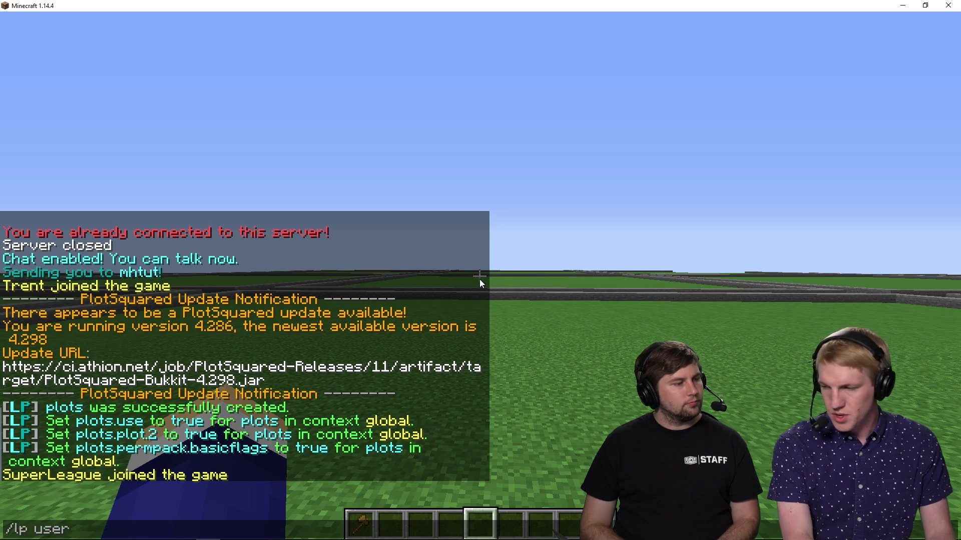
pyautogui.write('Su')
pyautogui.press('Tab')
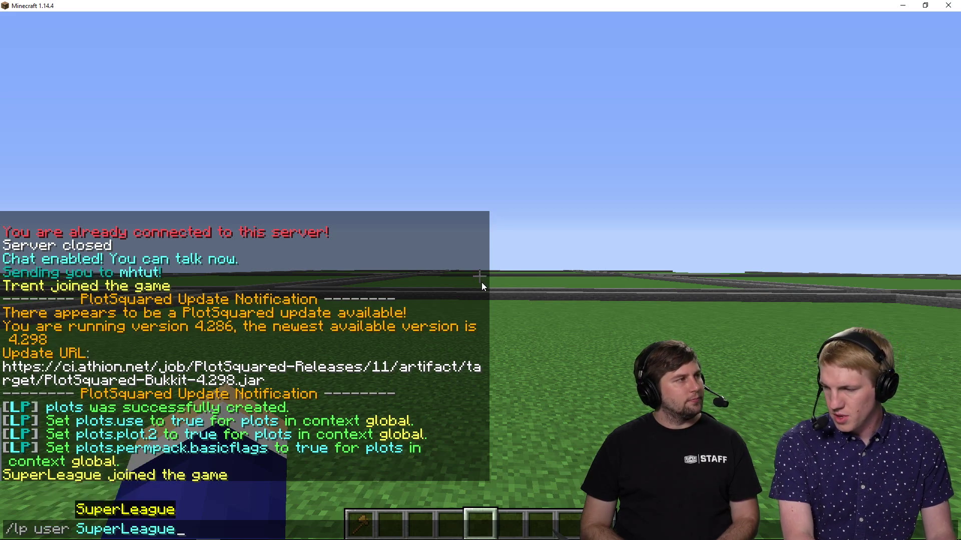
pyautogui.write('parent set plots')
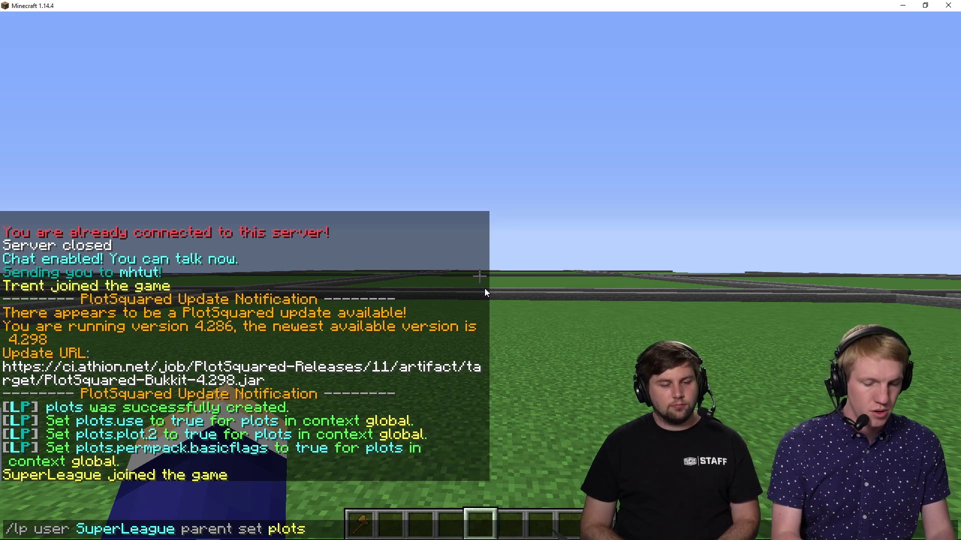
pyautogui.press('Return')
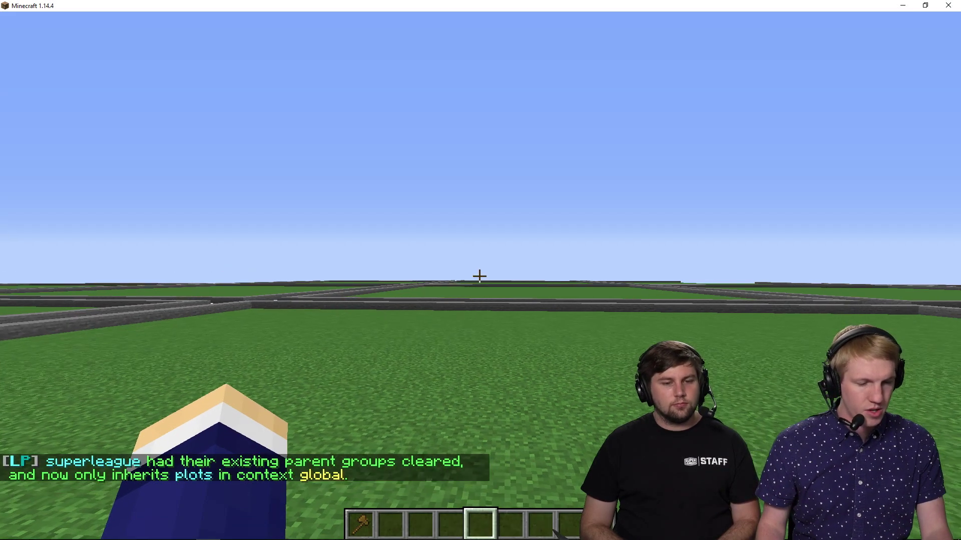
pyautogui.hotkey('alt', 'Tab')
pyautogui.hotkey('alt', 'Tab')
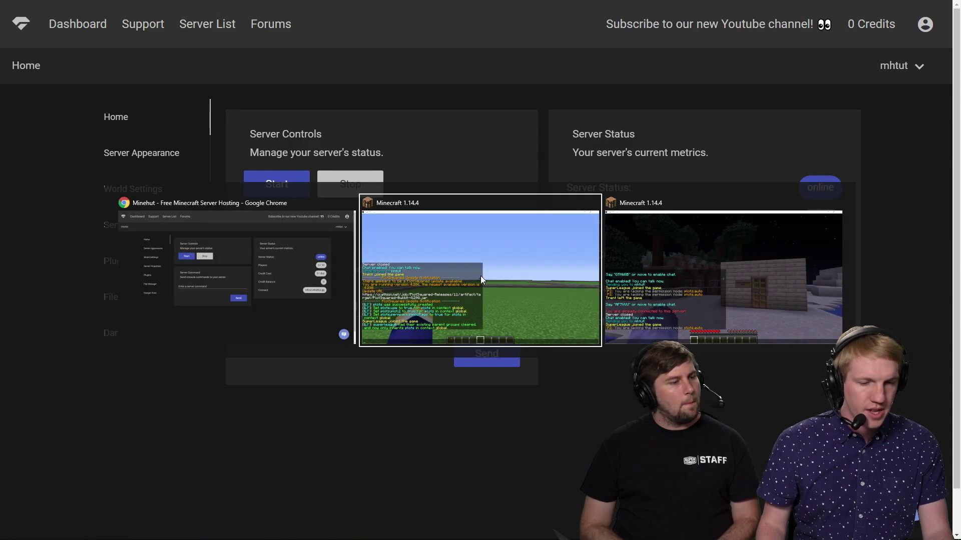
pyautogui.hotkey('alt', 'Tab')
# Retry /plot auto as the player and read the refusal in chat.
pyautogui.write('/plot auto')
pyautogui.press('Return')
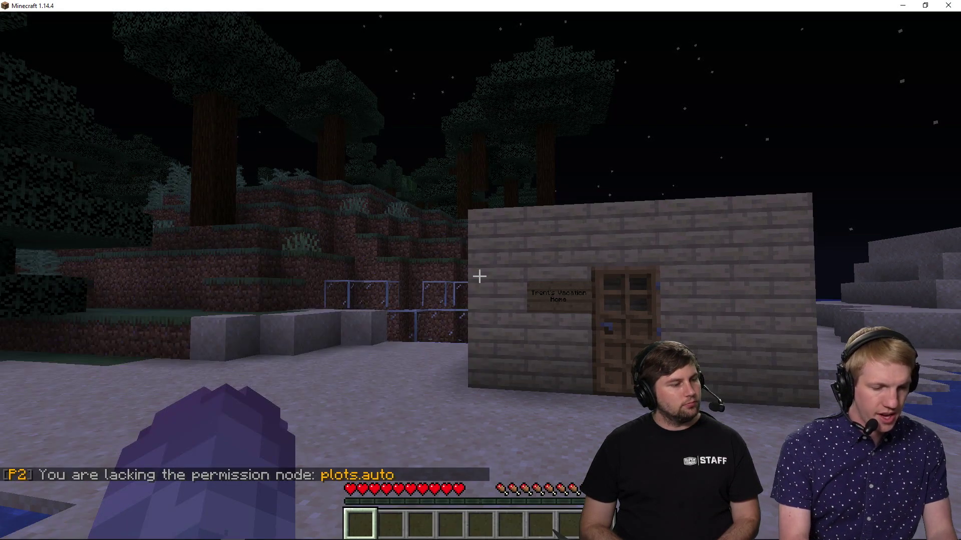
pyautogui.press('t')
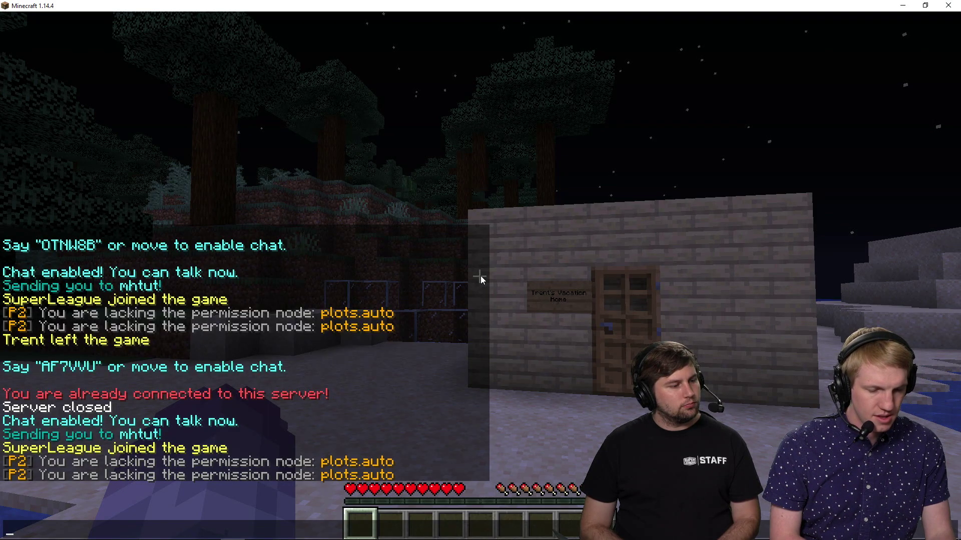
# As admin, run /lp group plots permission set plots.auto by editing the earlier command.
pyautogui.hotkey('alt', 'Tab')
pyautogui.hotkey('alt', 'Tab')
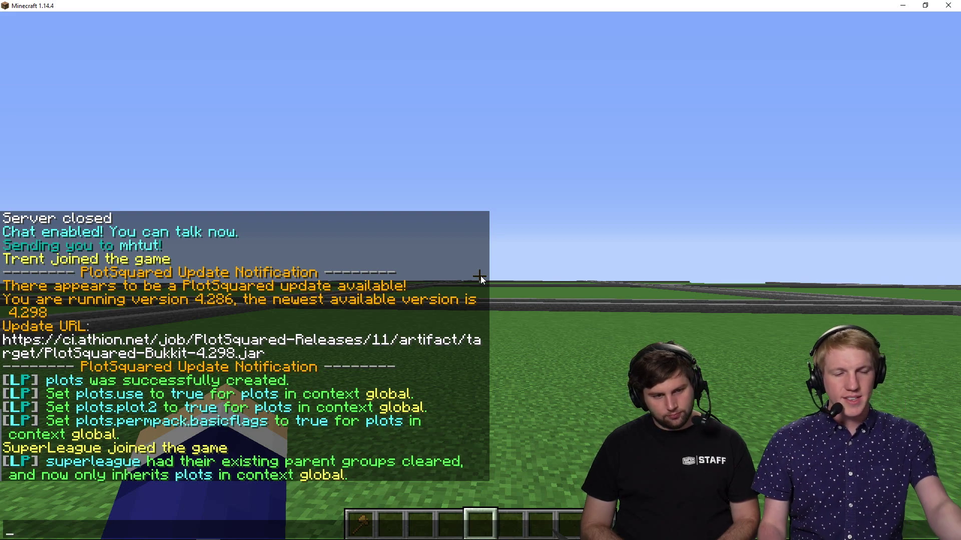
pyautogui.press('Up')
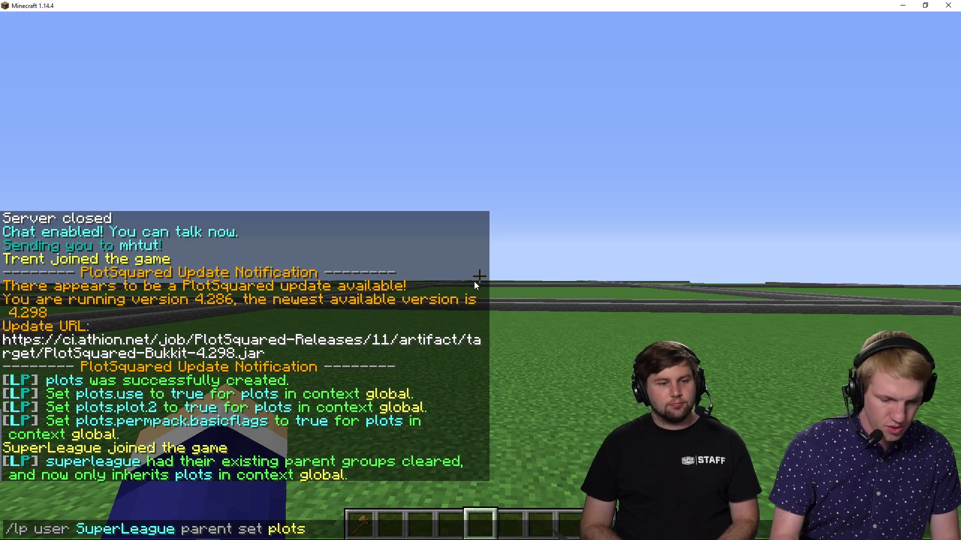
pyautogui.press('Up')
pyautogui.hotkey('ctrl', 'BackSpace')
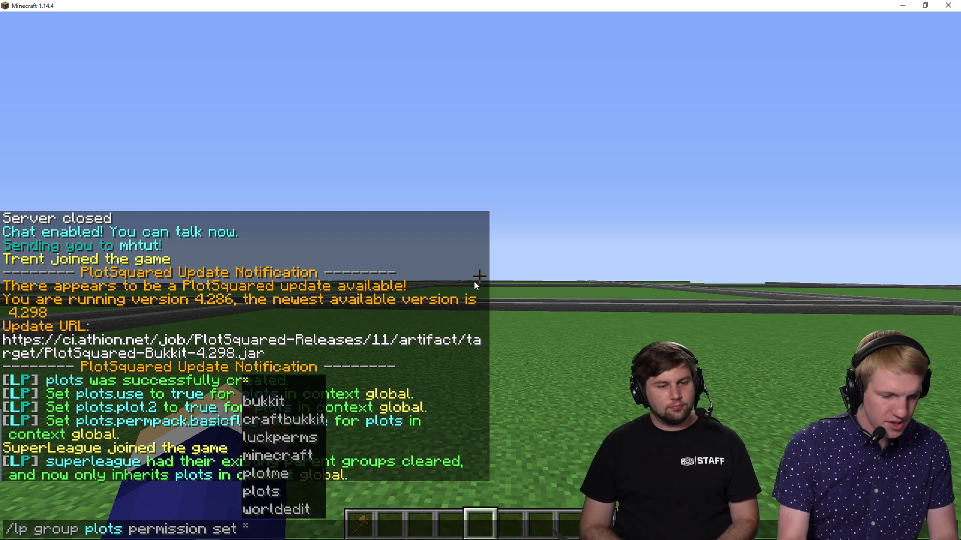
pyautogui.write('plo')
pyautogui.write('to')
pyautogui.press('Return')
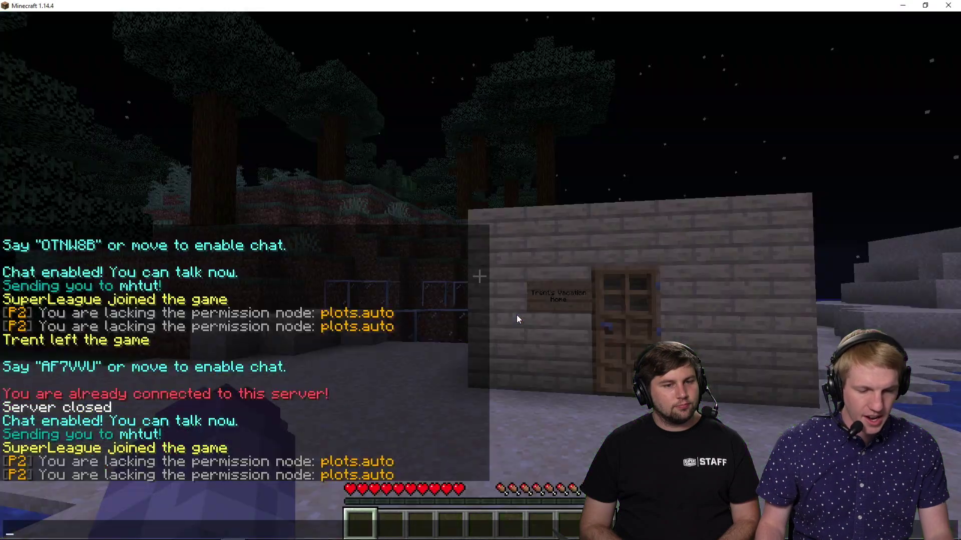
# Auto-claim plot plottwist;0;0, then dig grass and place dirt inside it.
pyautogui.press('Return')
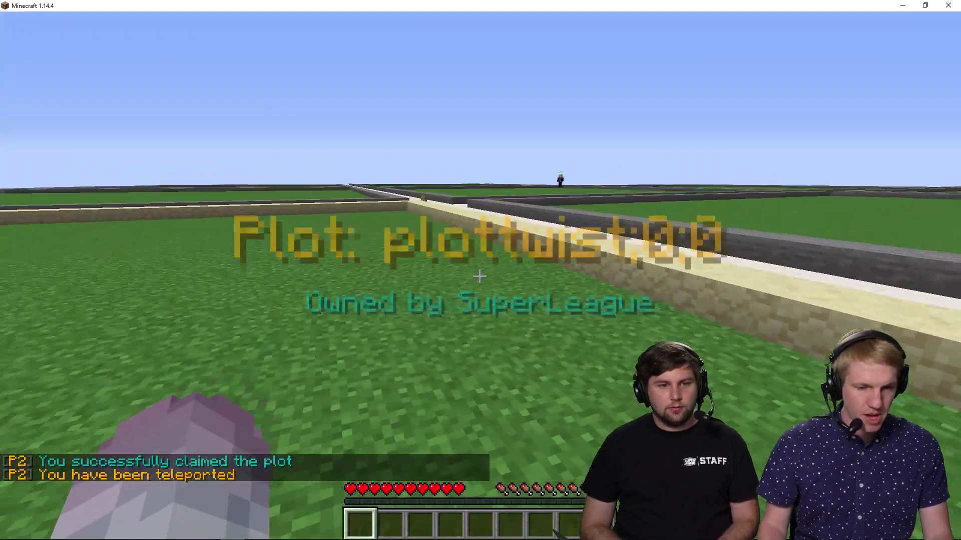
pyautogui.press('e')
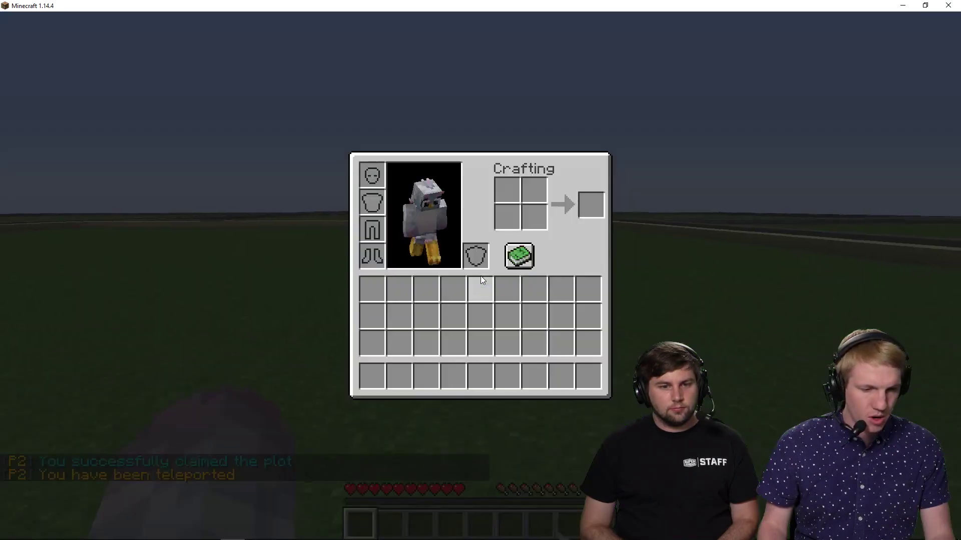
pyautogui.press('e')
pyautogui.moveTo(479, 276); pyautogui.dragTo(479, 276)
pyautogui.press('w')
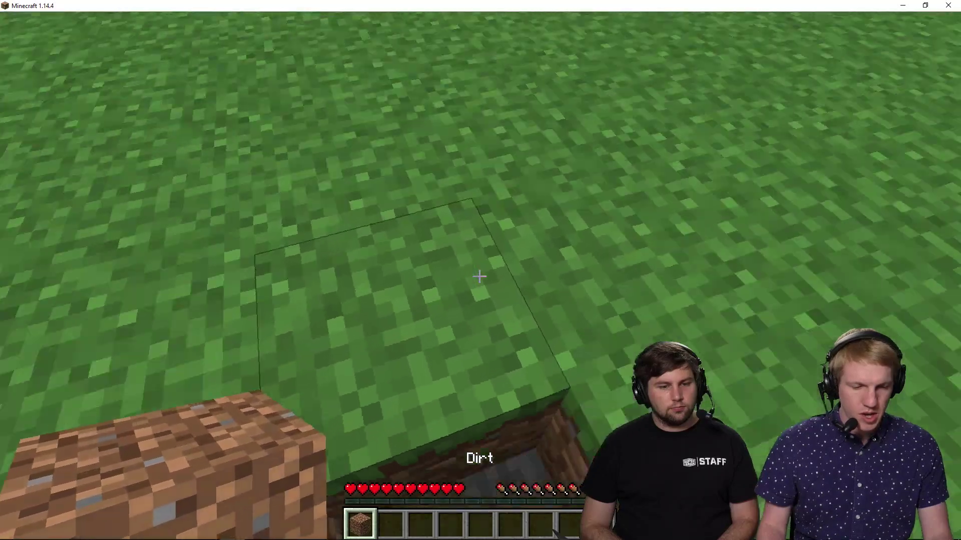
pyautogui.moveTo(480, 276); pyautogui.dragTo(479, 276)
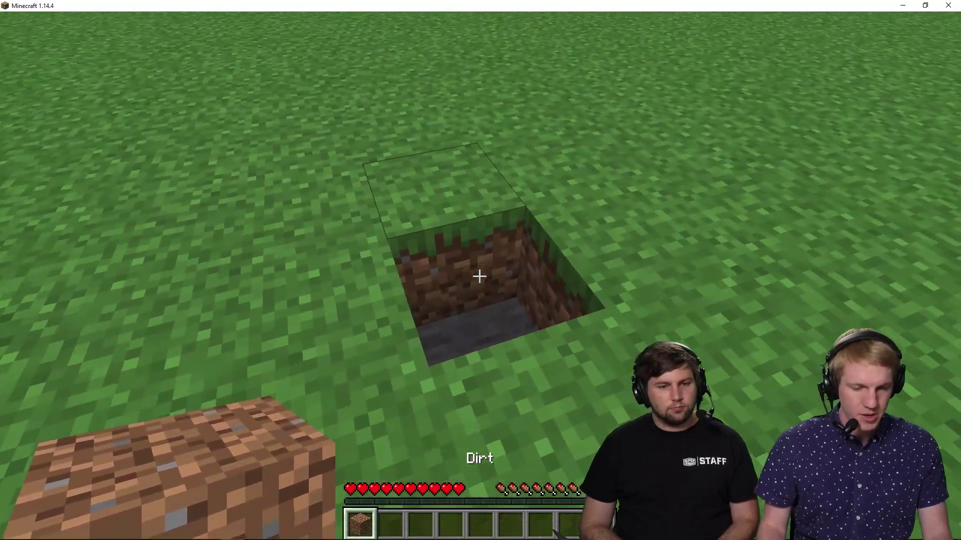
pyautogui.rightClick(480, 276)
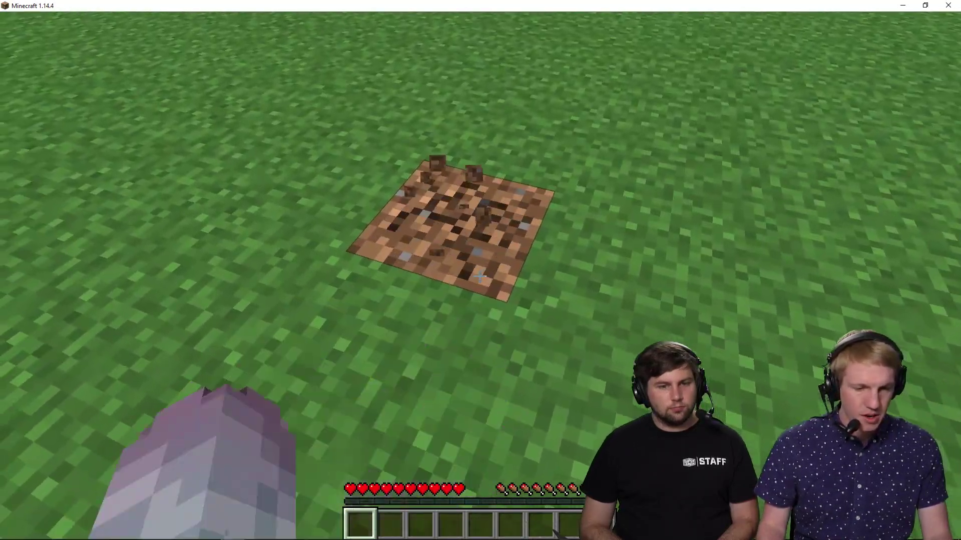
pyautogui.moveTo(479, 276); pyautogui.dragTo(479, 276)
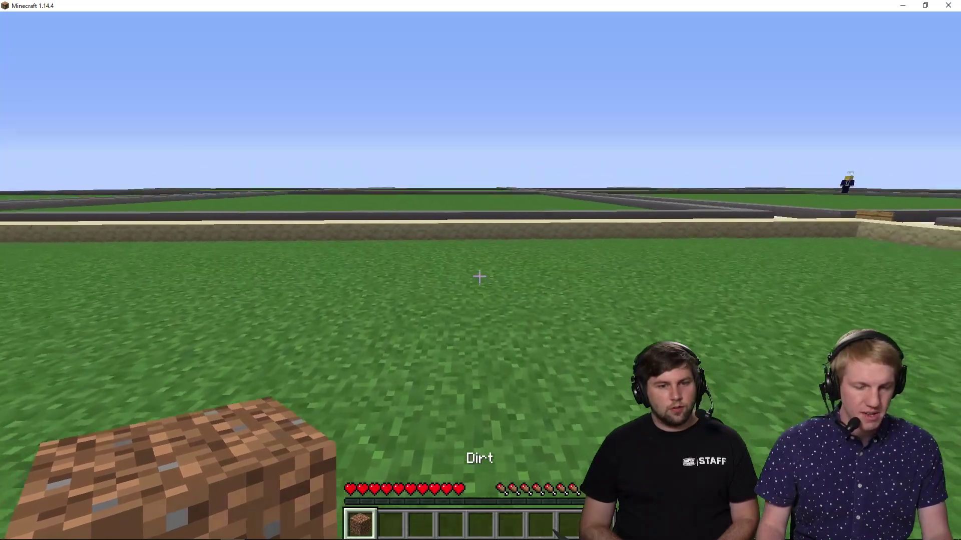
# Try placing dirt on the road and on unowned land, which is refused.
pyautogui.press('w')
pyautogui.rightClick(479, 276)
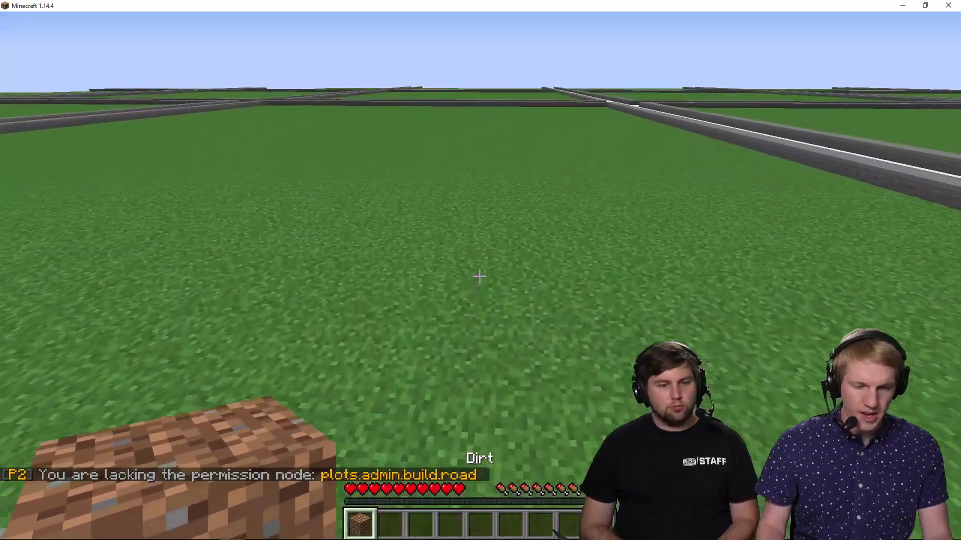
pyautogui.rightClick(479, 276)
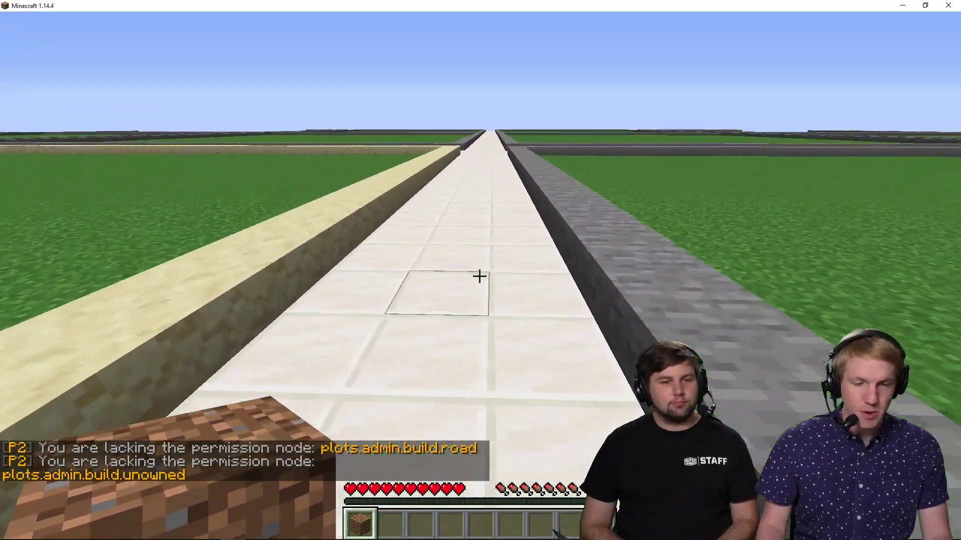
pyautogui.rightClick(480, 276)
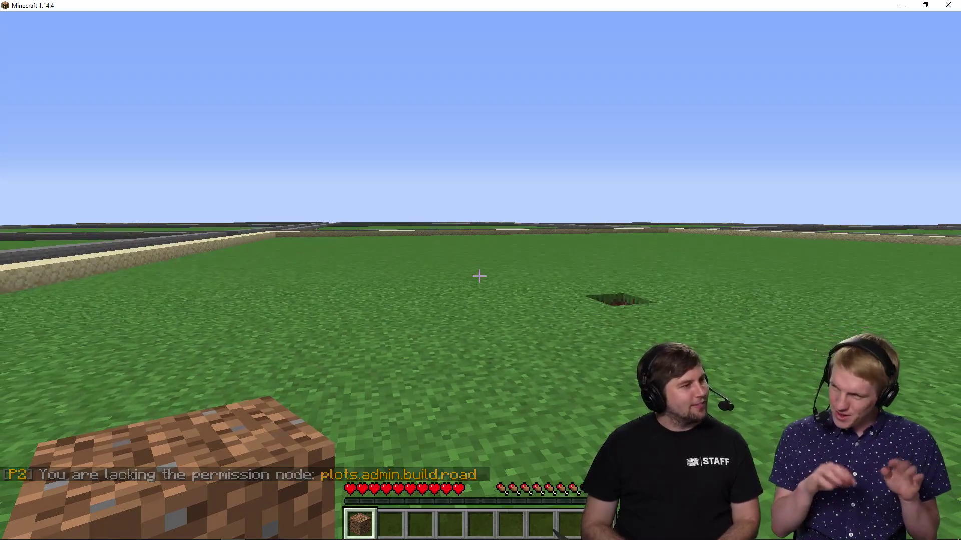
# Fill the hole and place a dirt block on the plot, then switch to the admin's window.
pyautogui.rightClick(479, 277)
pyautogui.press('5')
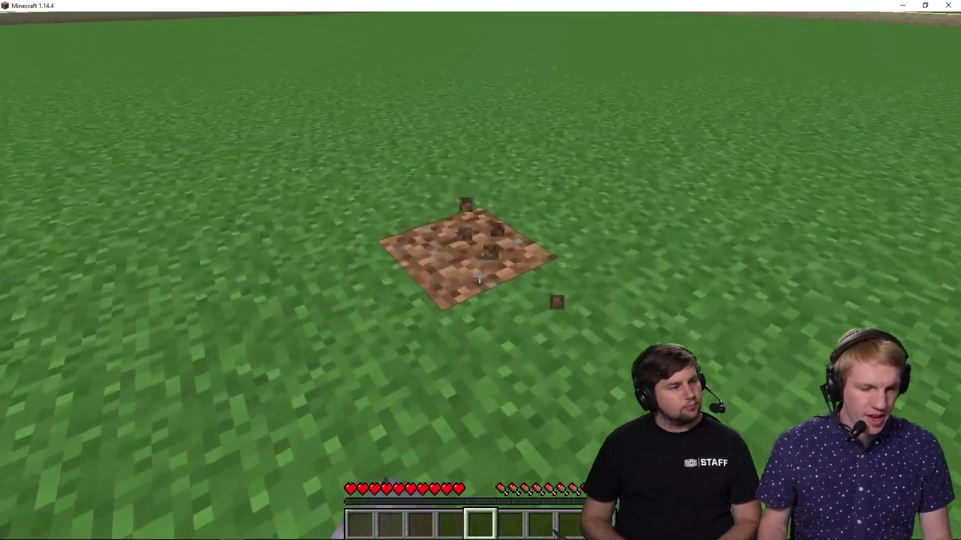
pyautogui.click(479, 276)
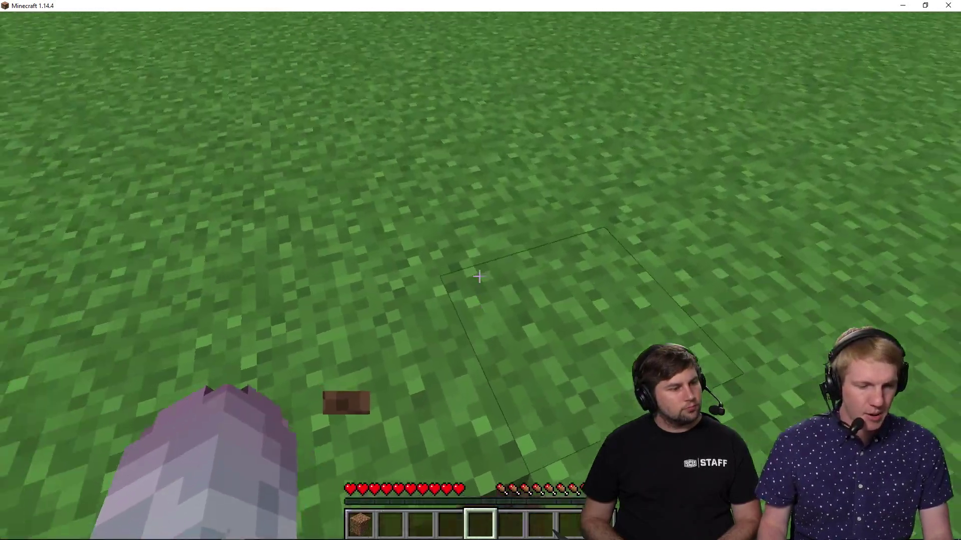
pyautogui.press('1')
pyautogui.rightClick(480, 276)
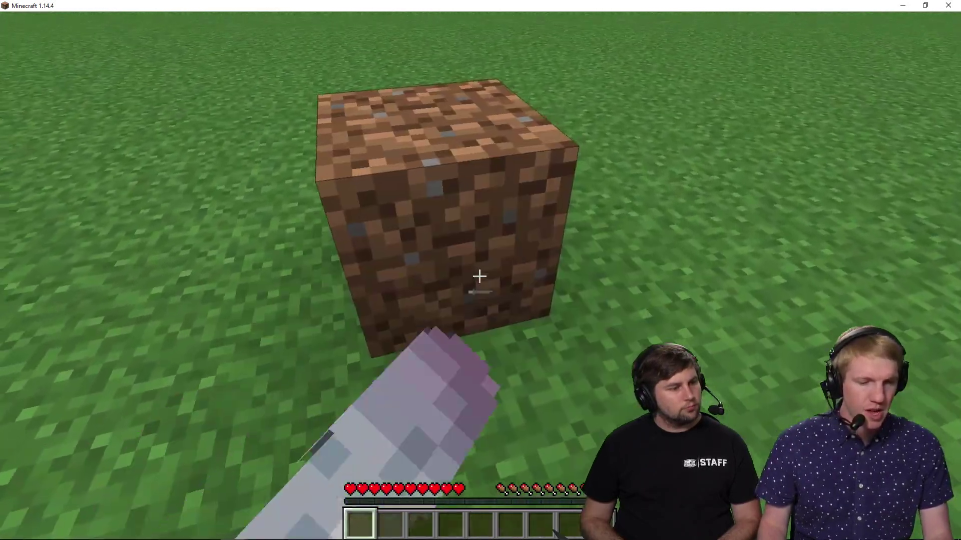
pyautogui.press('s')
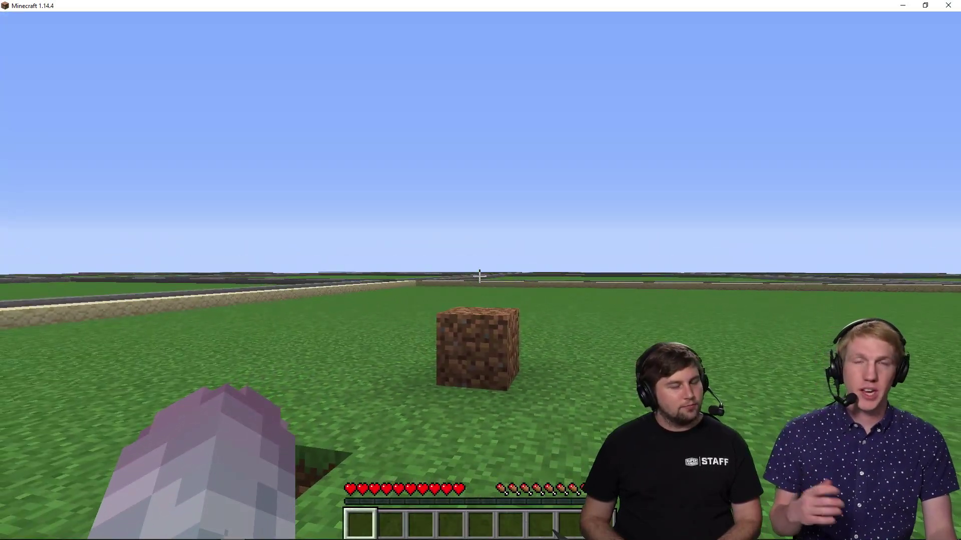
pyautogui.hotkey('alt', 'Tab')
pyautogui.press('Escape')
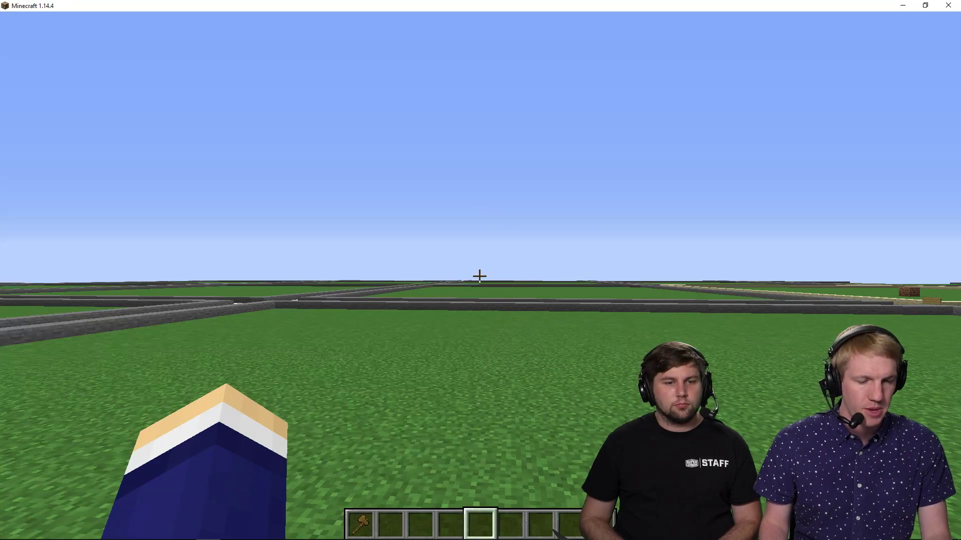